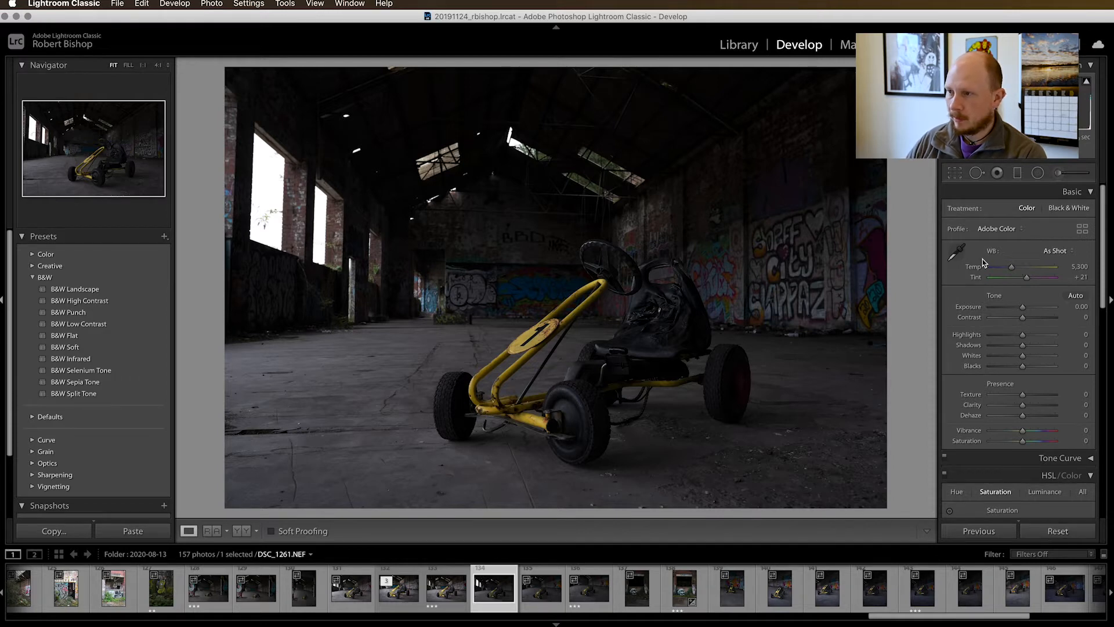
Step: Crop the photo tighter around the go-kart at the original aspect ratio, trimming the bright windows, and apply the crop
left_click(955, 176)
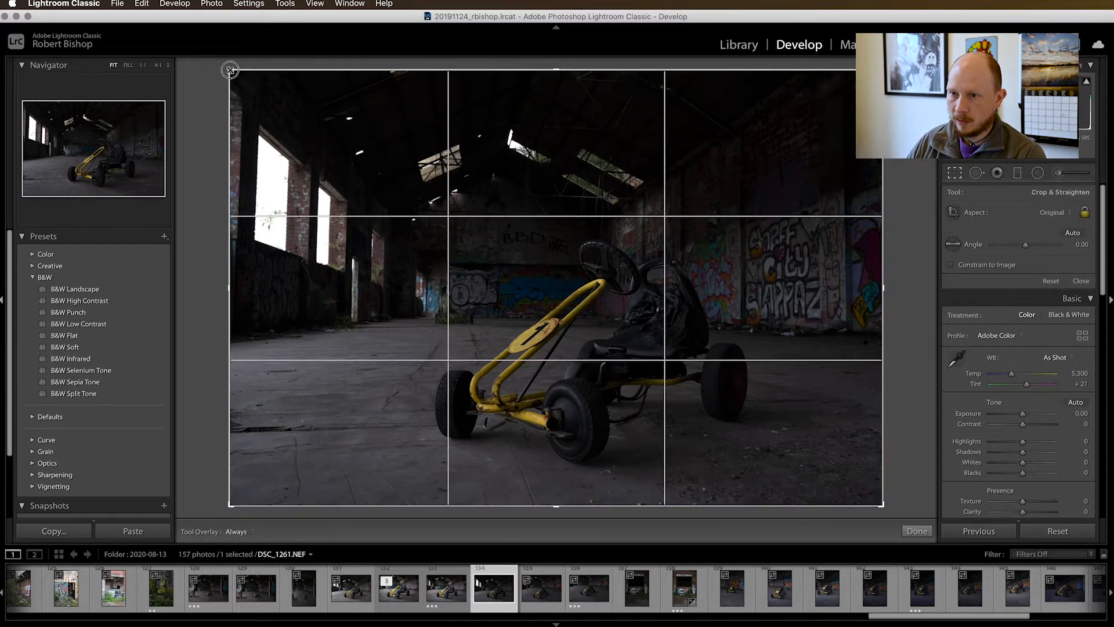
left_click_drag(230, 70, 195, 72)
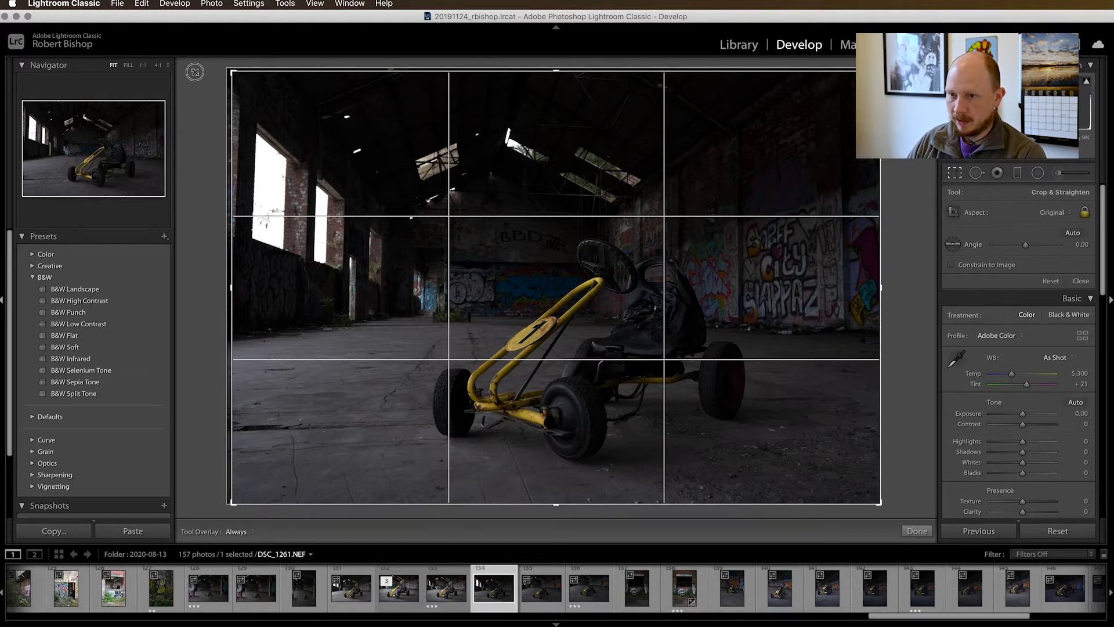
left_click_drag(195, 72, 246, 104)
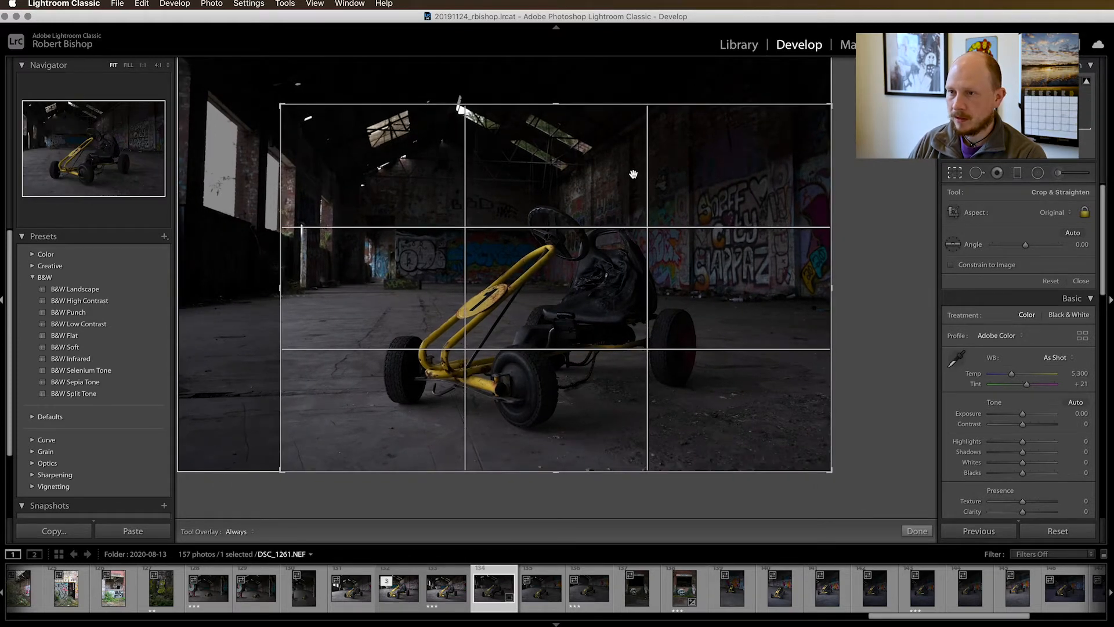
left_click(584, 187)
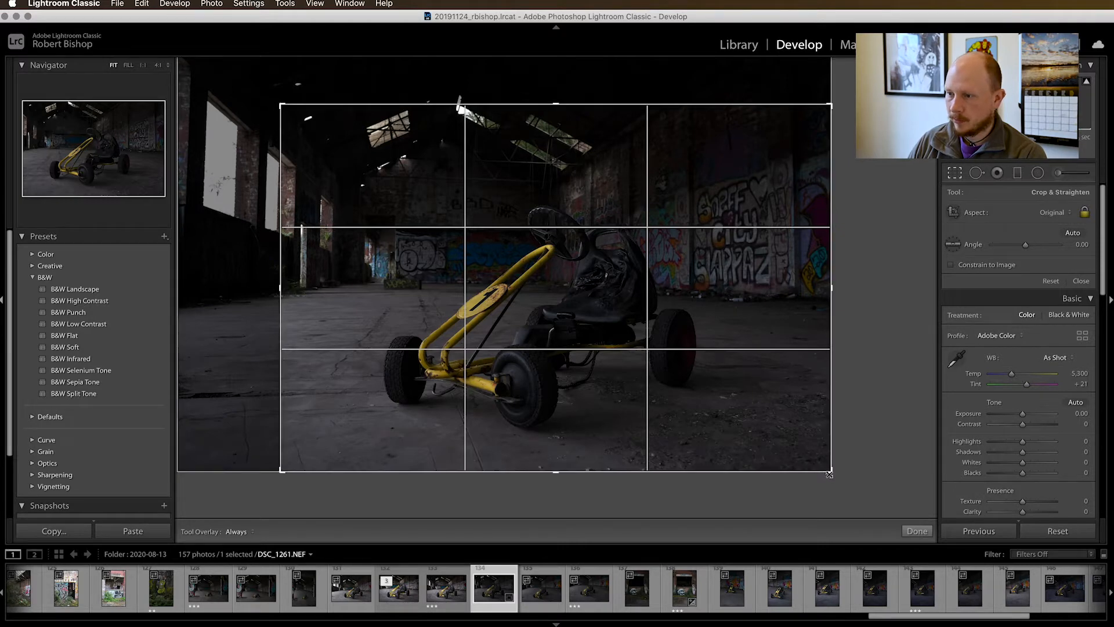
left_click_drag(830, 470, 813, 466)
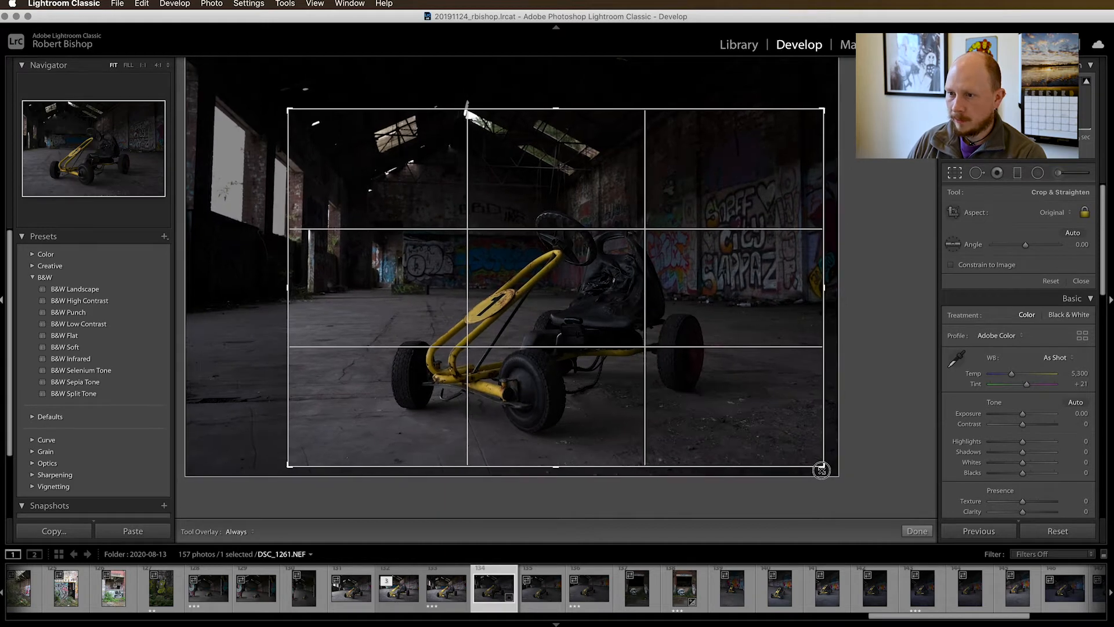
left_click_drag(822, 470, 820, 470)
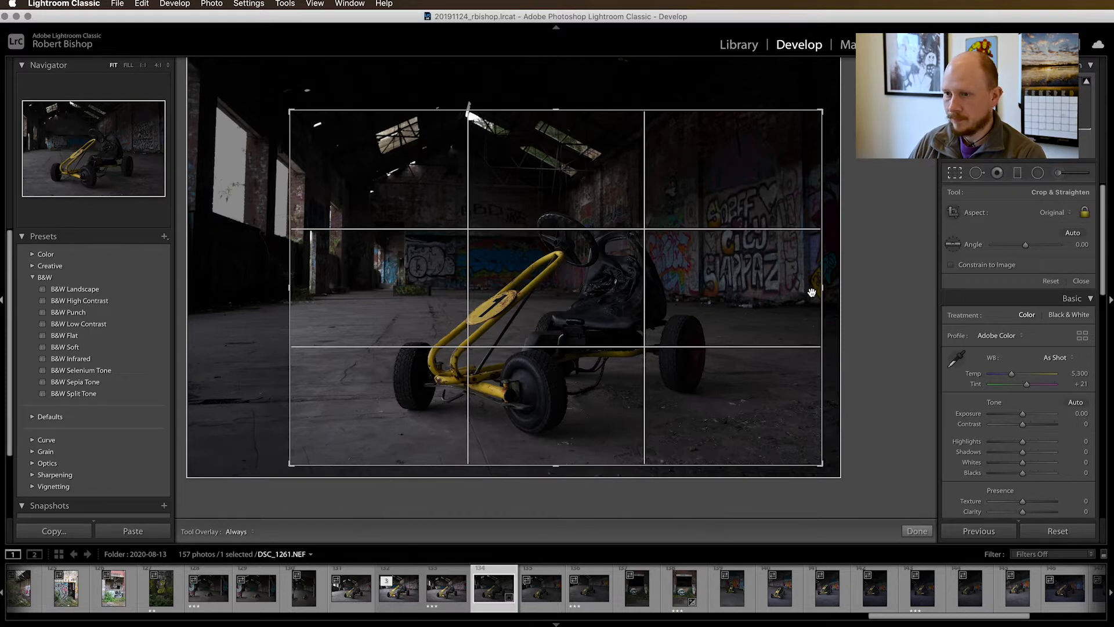
left_click(1081, 281)
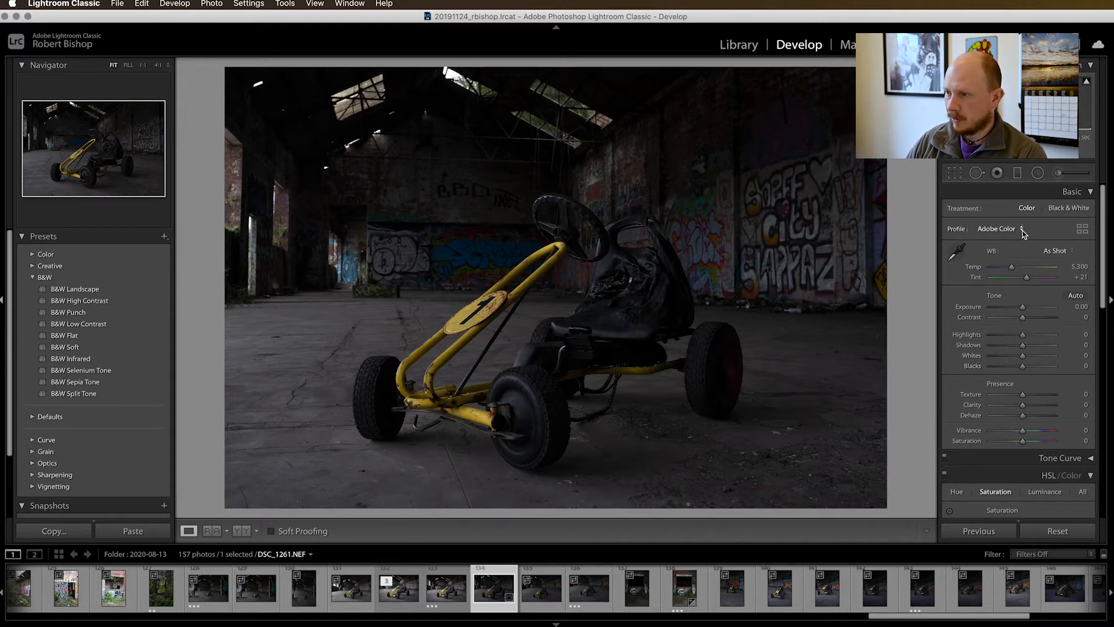
Step: Apply the automatic tone correction, and refine it with Highlights at -39 and Shadows at +69
left_click(1075, 296)
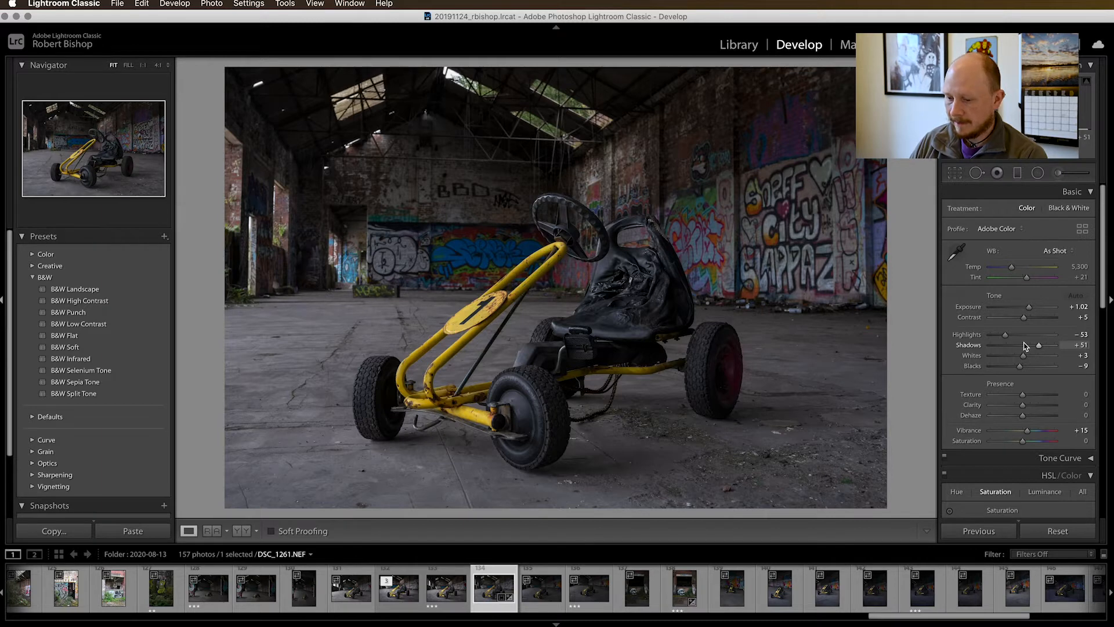
left_click(1006, 336)
left_click_drag(1006, 336, 1011, 336)
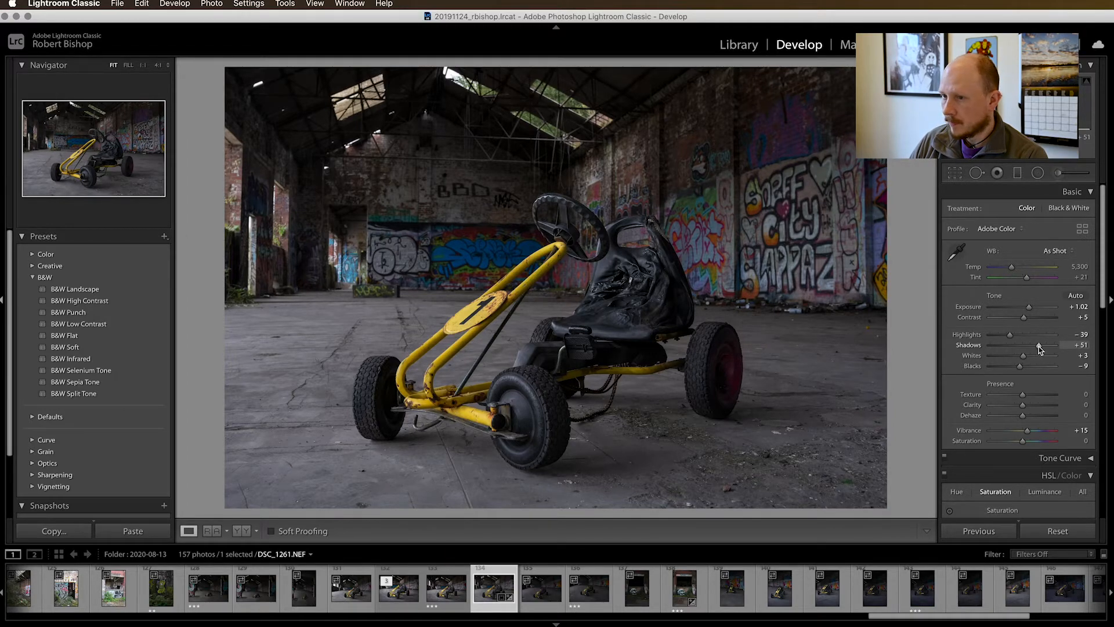
left_click_drag(1040, 348, 1044, 349)
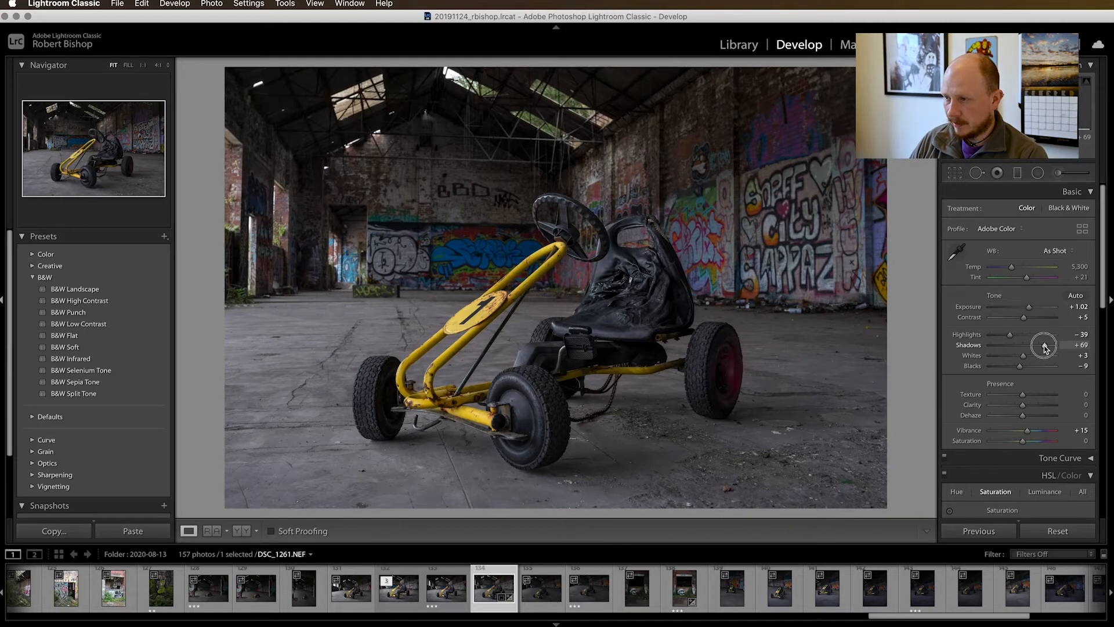
left_click_drag(1045, 348, 1045, 348)
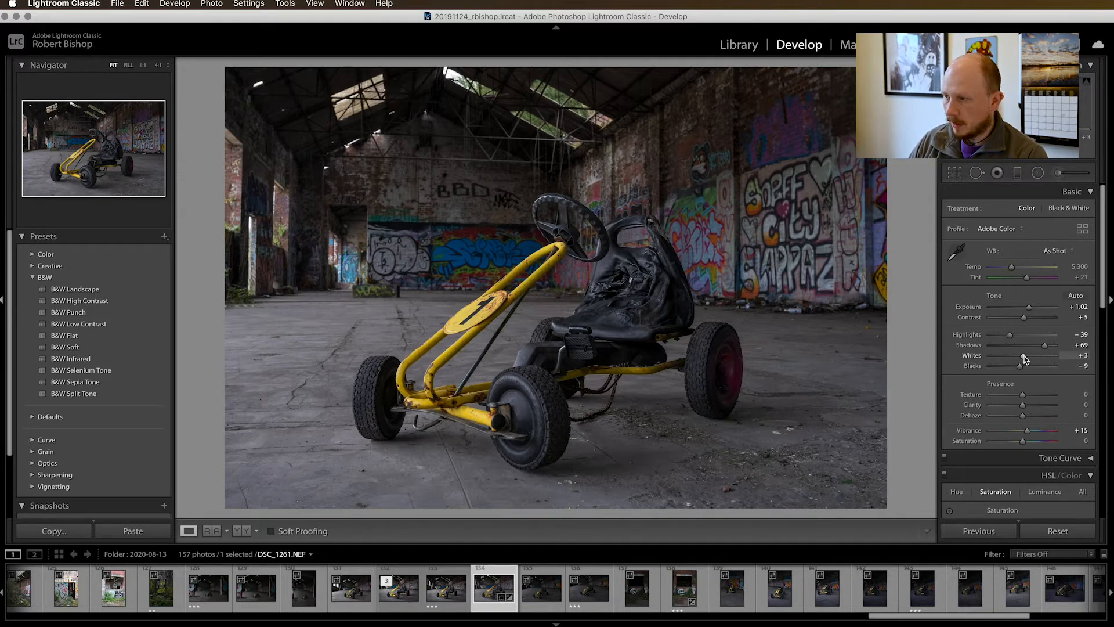
Step: Set Whites to +26 and Blacks to -21 to strengthen the tonal contrast
left_click_drag(1024, 358, 1033, 359)
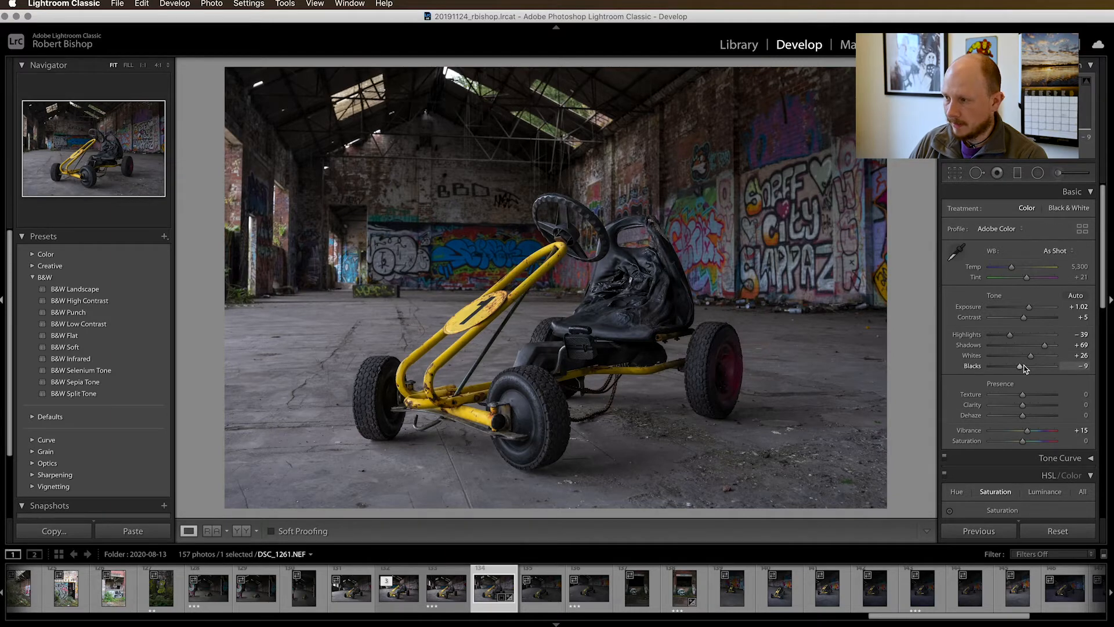
left_click_drag(1020, 369, 1015, 369)
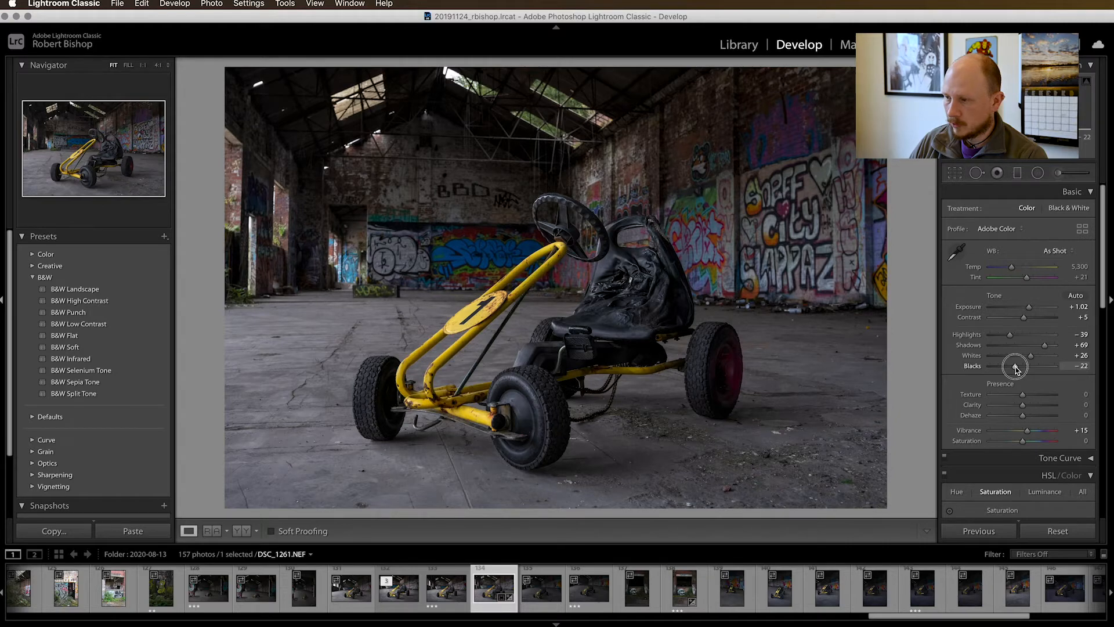
left_click_drag(1017, 370, 1016, 369)
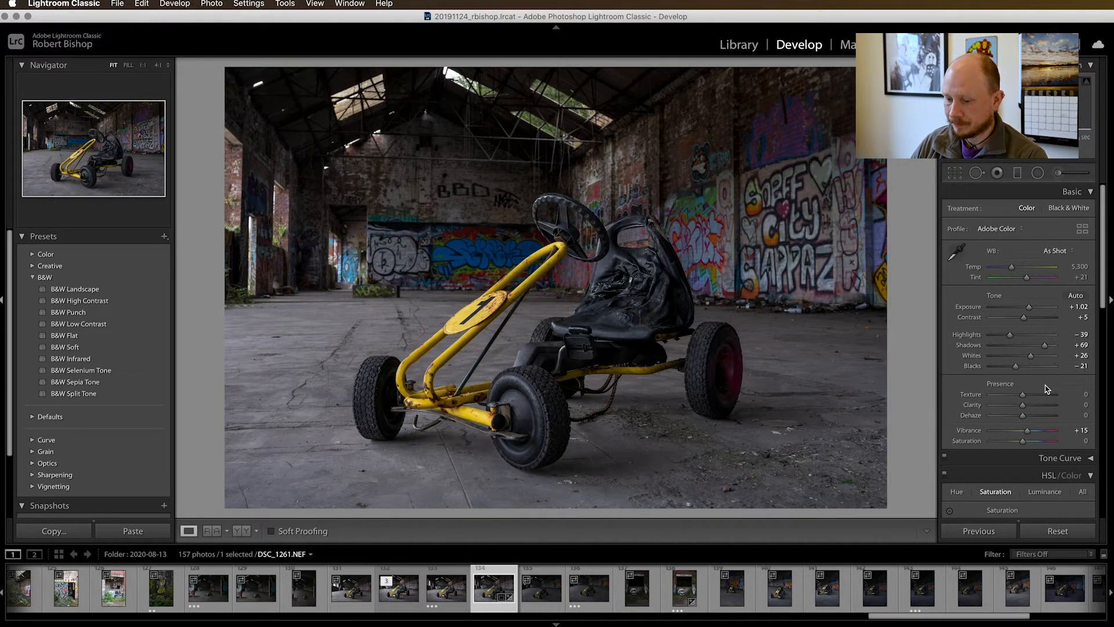
Step: Set the HSL saturation of the yellows to +18 and of the blues to -15
scroll(1047, 389, "down", 4)
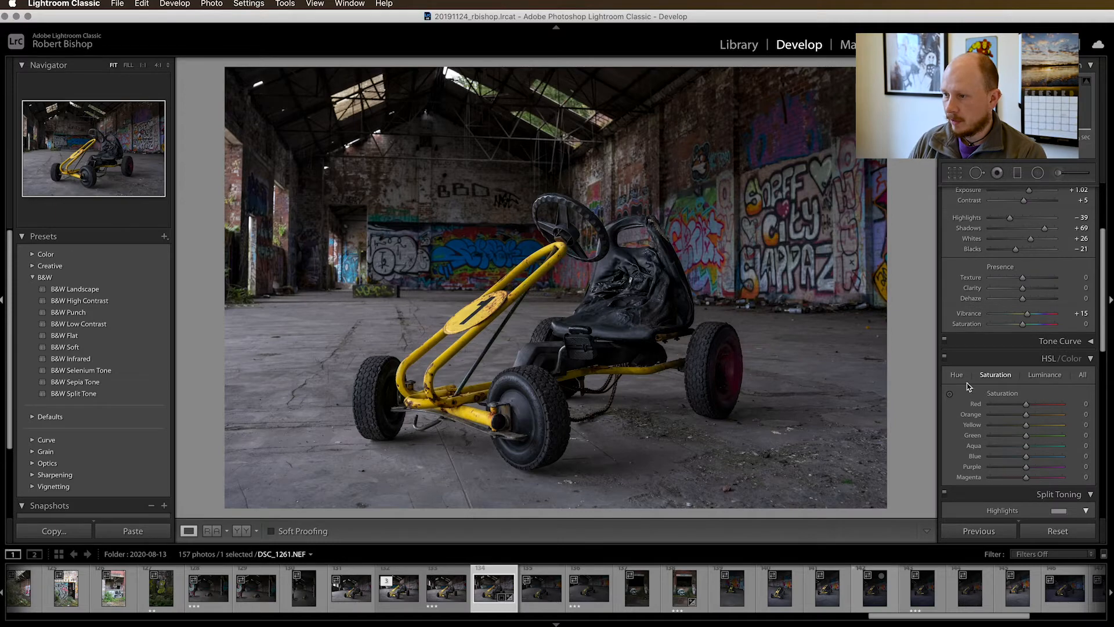
scroll(1020, 386, "down", 1)
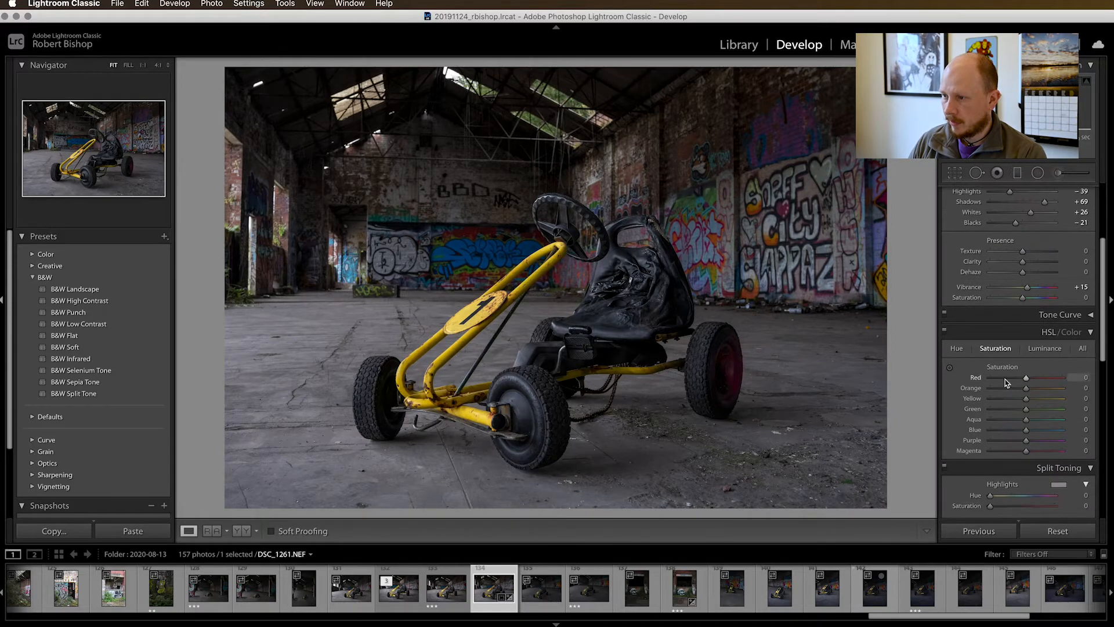
scroll(1022, 373, "down", 1)
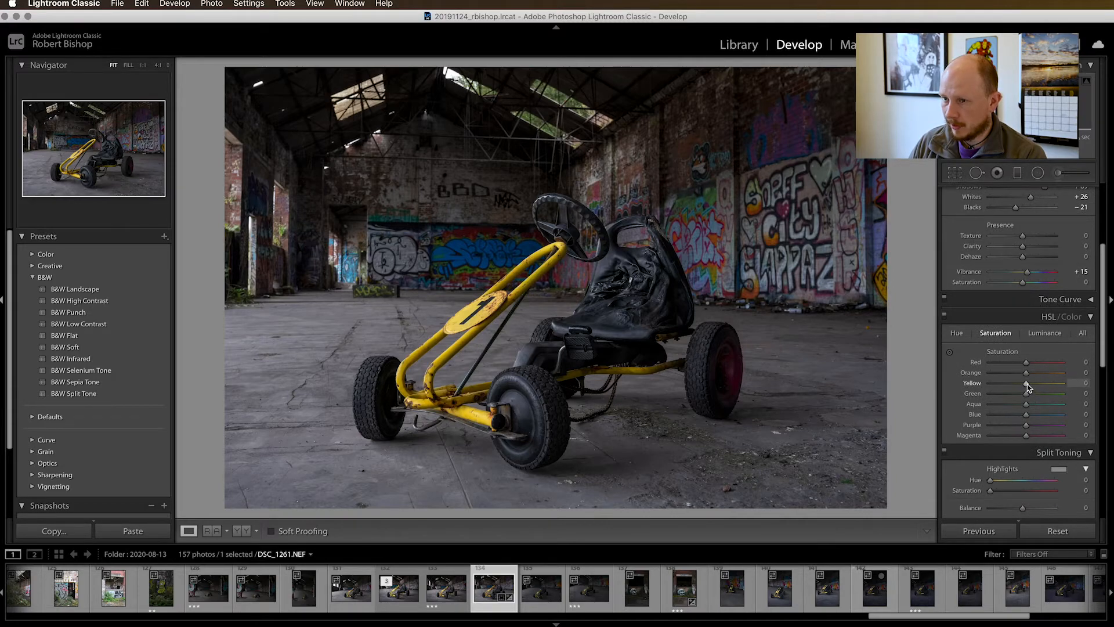
left_click(1027, 385)
left_click_drag(1027, 386, 1034, 386)
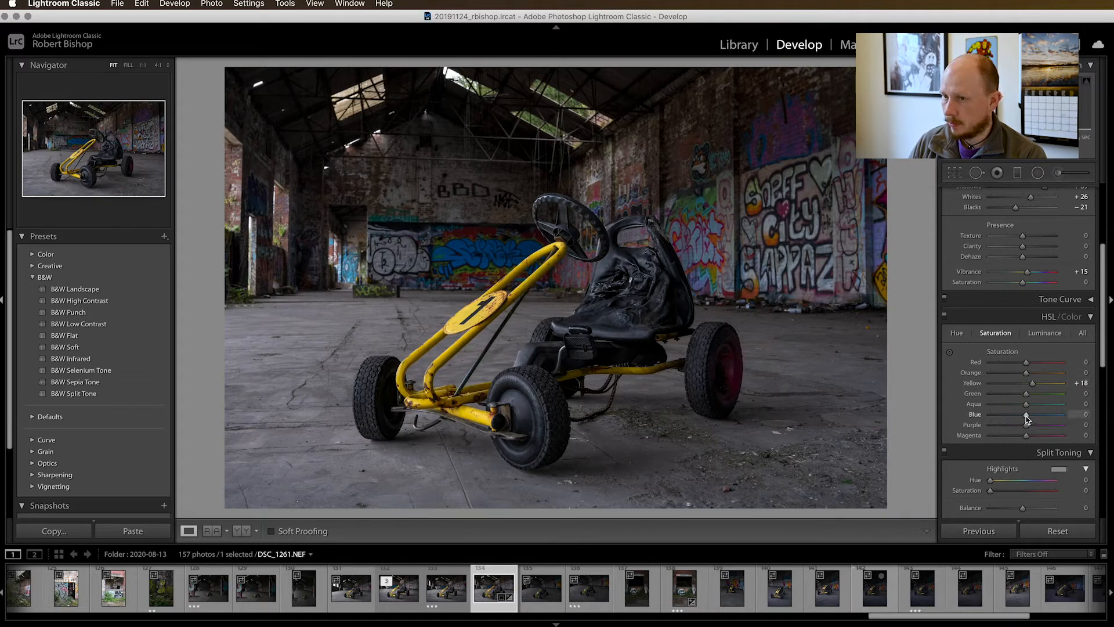
mouse_move(1027, 417)
left_mouse_down()
mouse_move(1010, 416)
mouse_move(1021, 416)
left_mouse_up()
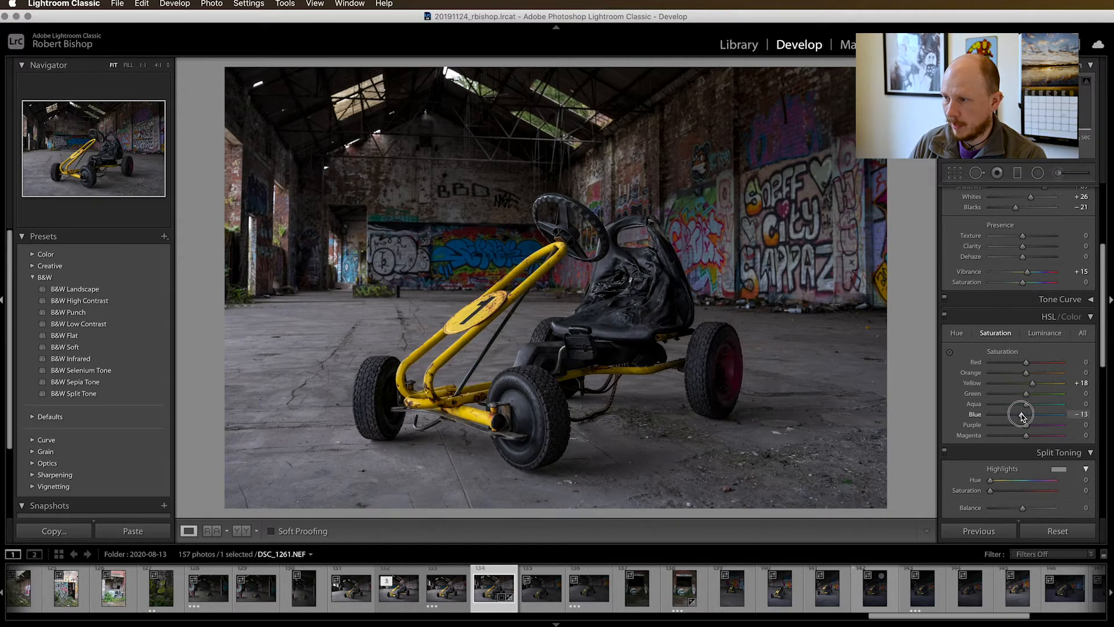
left_click_drag(1022, 415, 1022, 416)
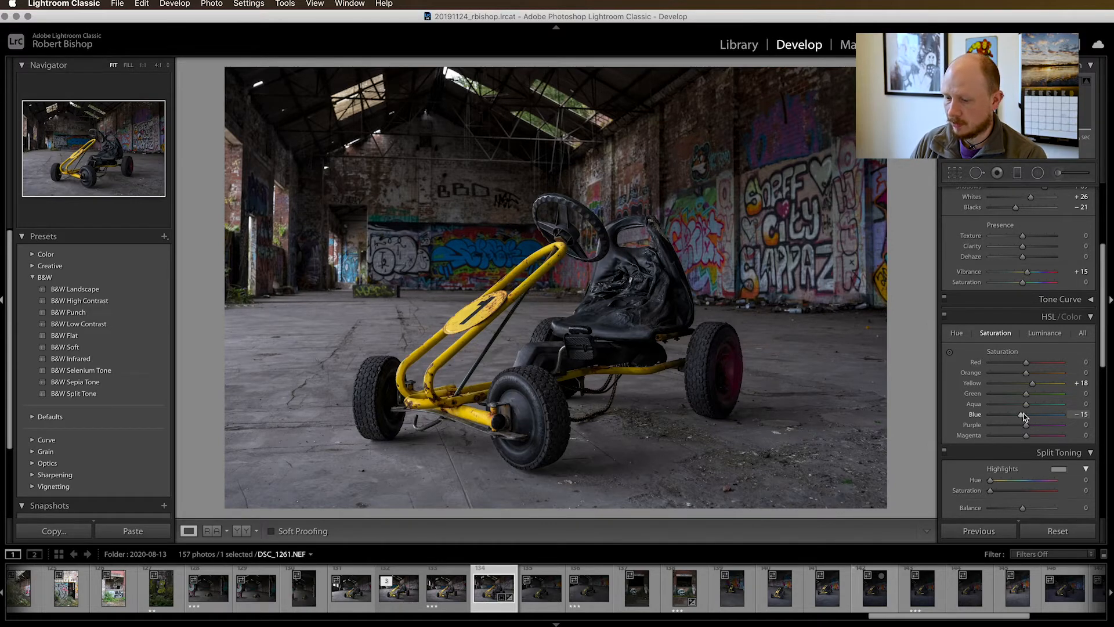
Step: Try shifting the hue and the luminance of the yellows in the HSL adjustments
left_click(960, 334)
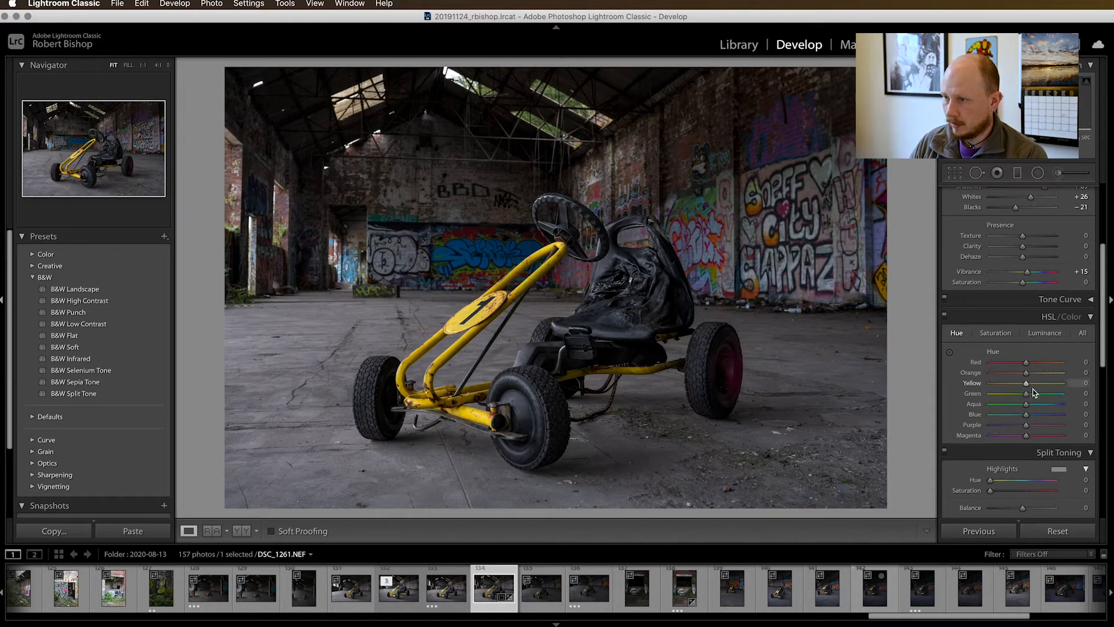
mouse_move(1026, 383)
left_mouse_down()
mouse_move(1045, 380)
mouse_move(1007, 388)
mouse_move(1079, 389)
mouse_move(1024, 386)
left_mouse_up()
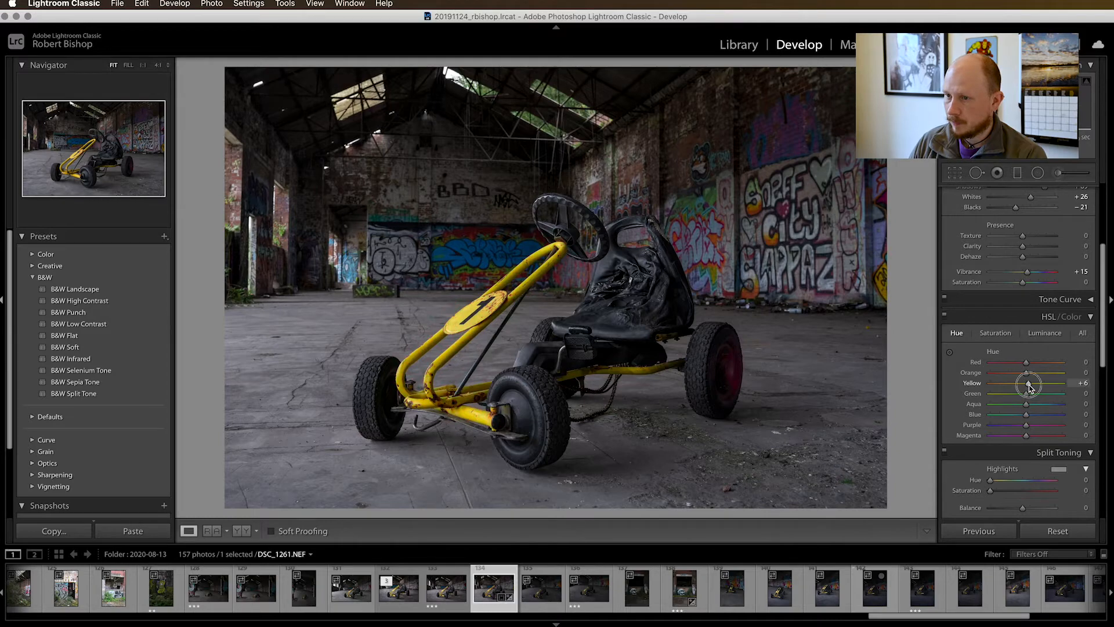
left_click(995, 334)
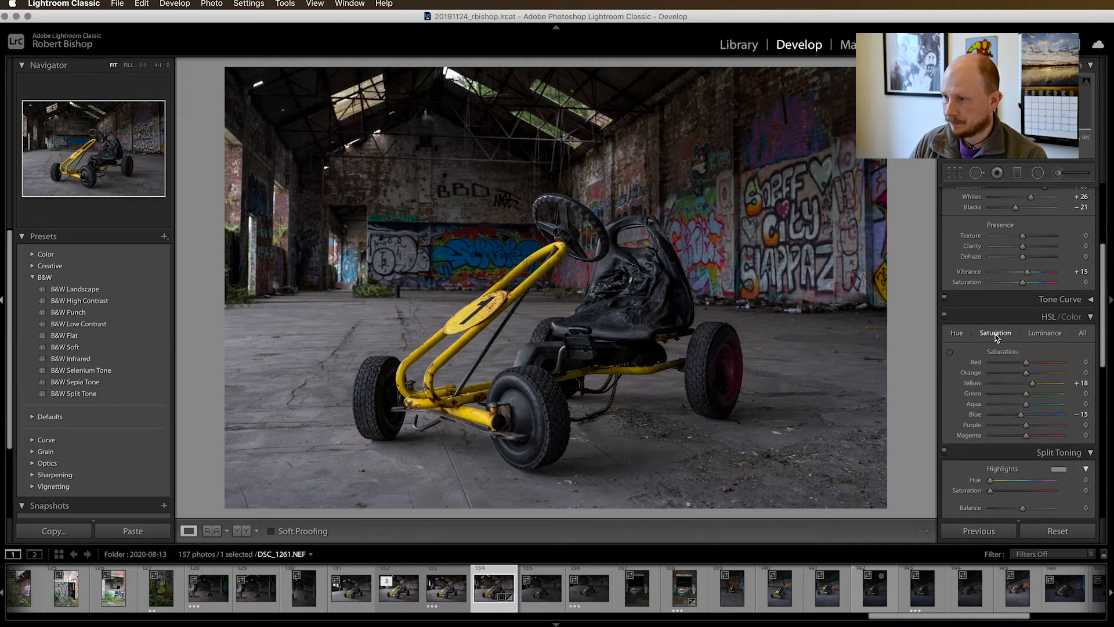
left_click(1045, 335)
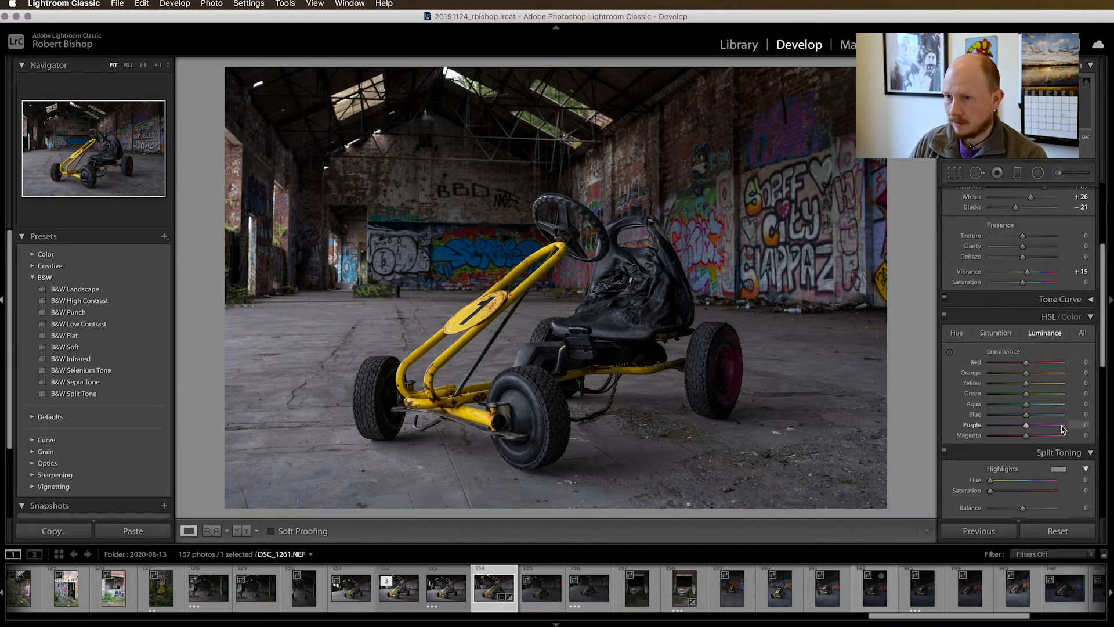
mouse_move(1026, 383)
left_mouse_down()
mouse_move(1046, 383)
mouse_move(1026, 383)
left_mouse_up()
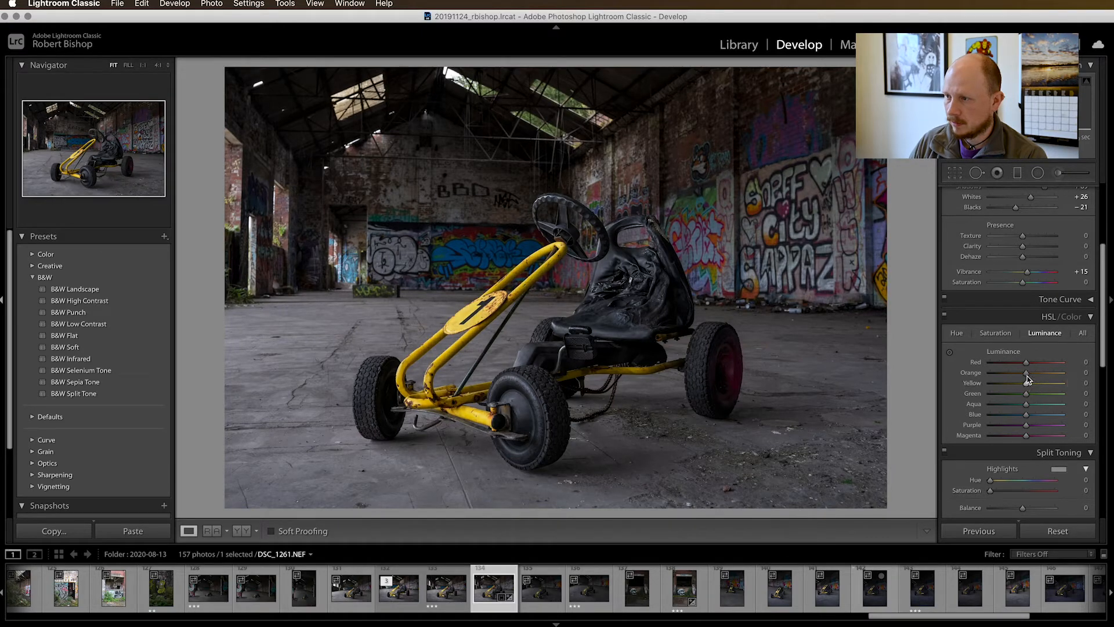
left_click(1005, 336)
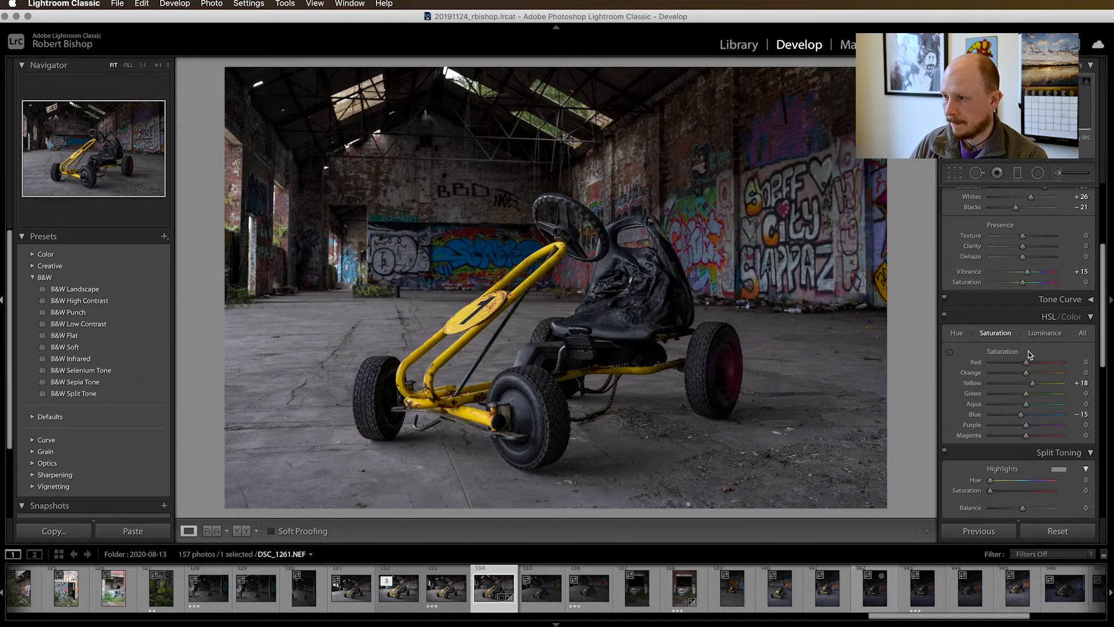
Step: Try Dehaze at both extremes, -100 and +100, and set it to +10
scroll(1029, 354, "up", 5)
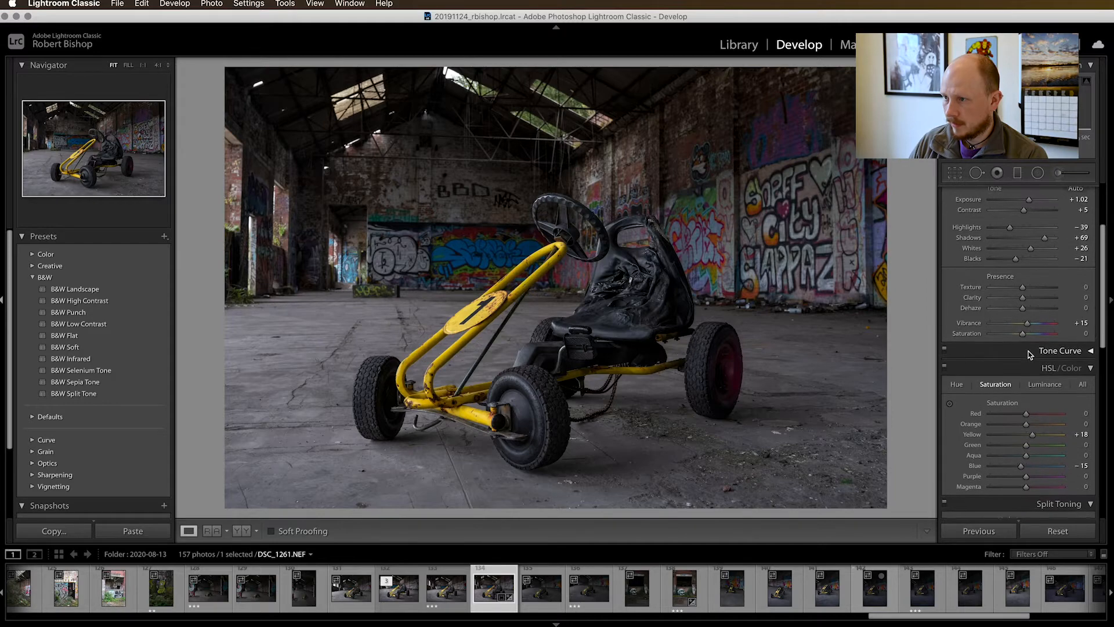
scroll(1029, 355, "up", 2)
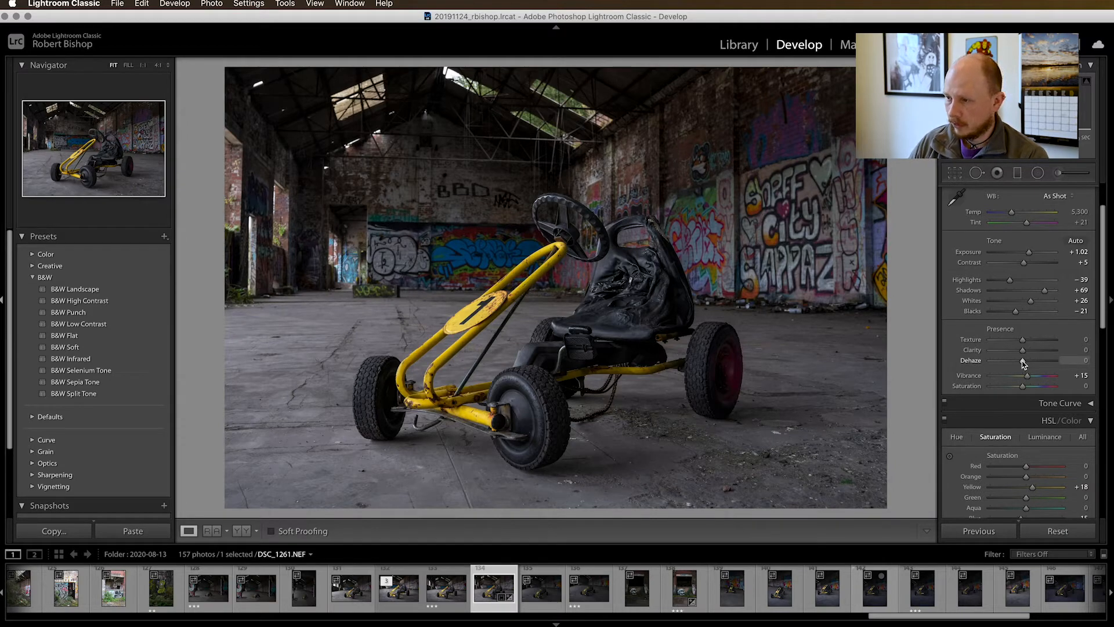
left_click_drag(1024, 364, 991, 365)
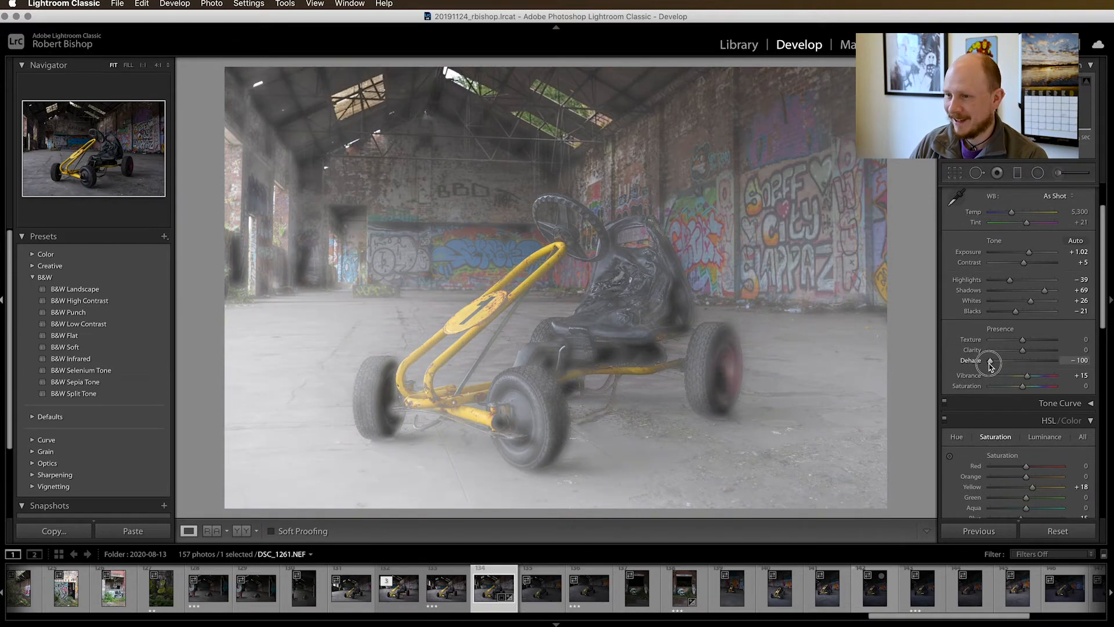
left_click_drag(991, 366, 1077, 364)
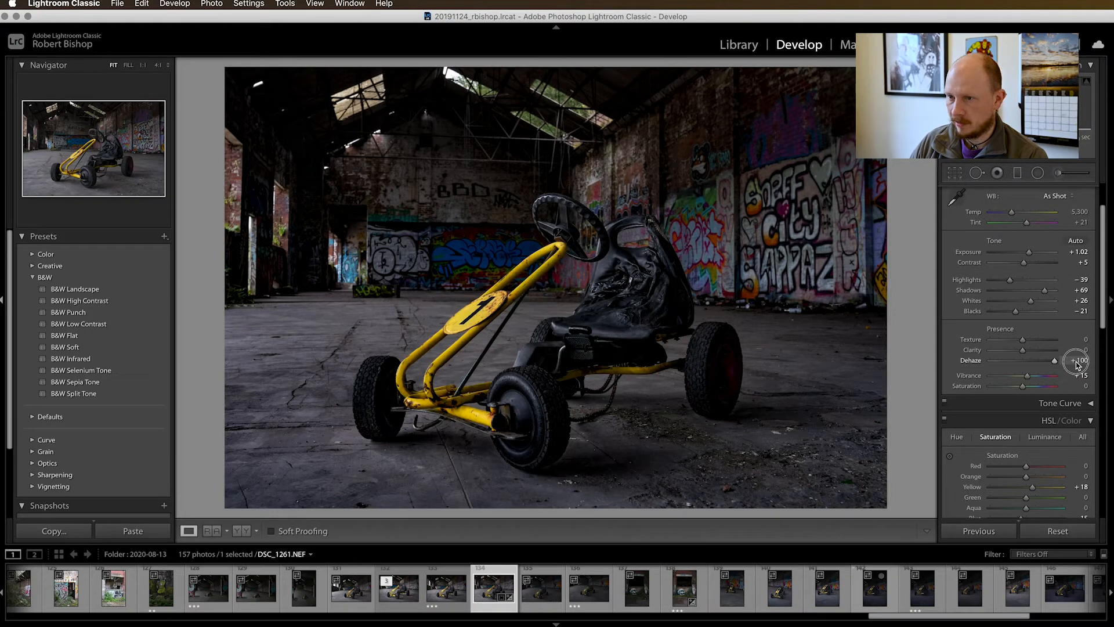
left_click_drag(1076, 362, 1026, 363)
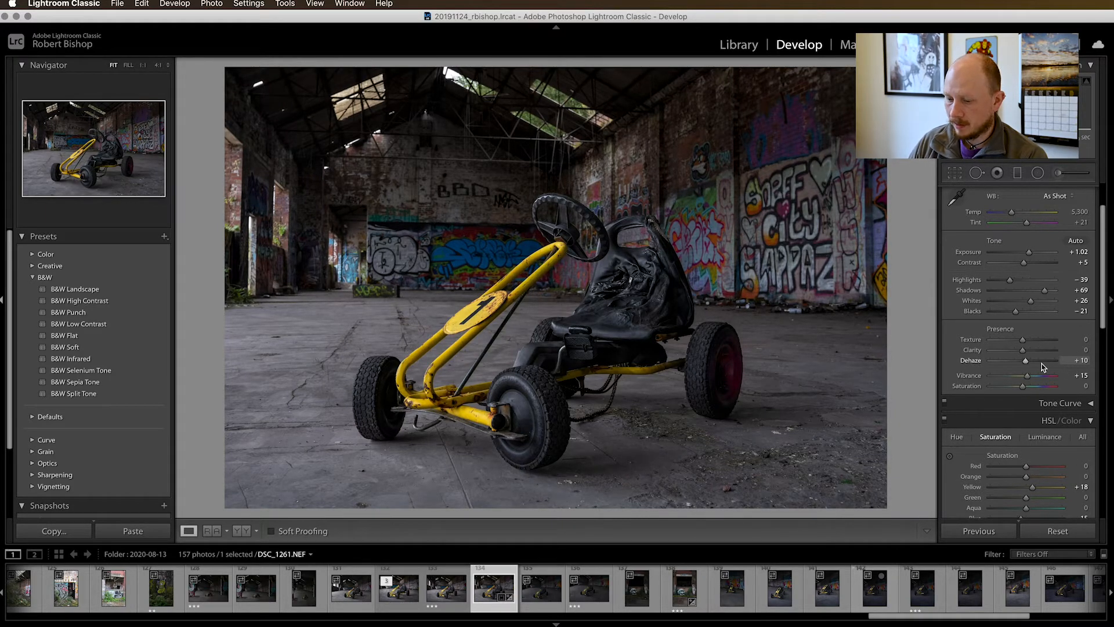
Step: Set Clarity to +18 and Texture to +12 to bring out detail in the photo
left_click_drag(1023, 354, 1029, 353)
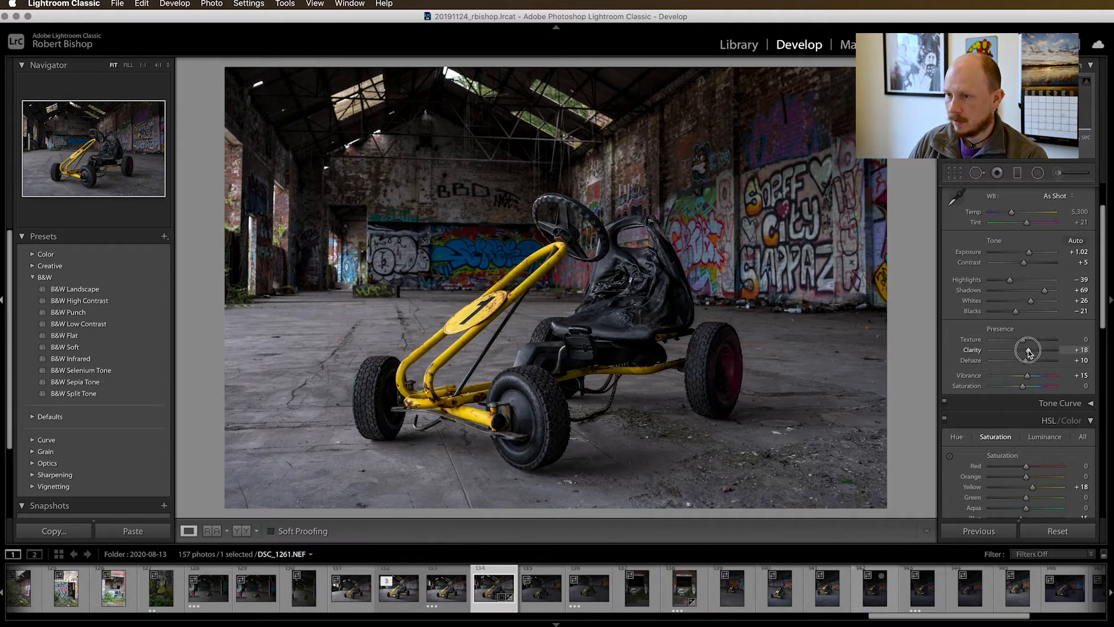
left_click_drag(1029, 353, 1029, 353)
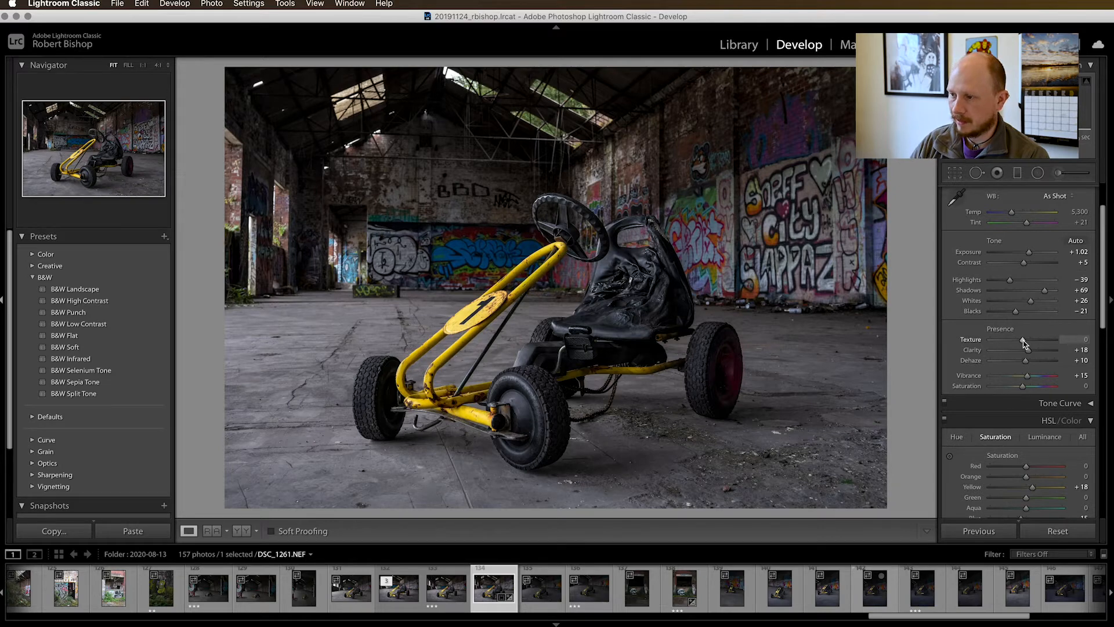
left_click(1024, 342)
left_click_drag(1024, 342, 1027, 344)
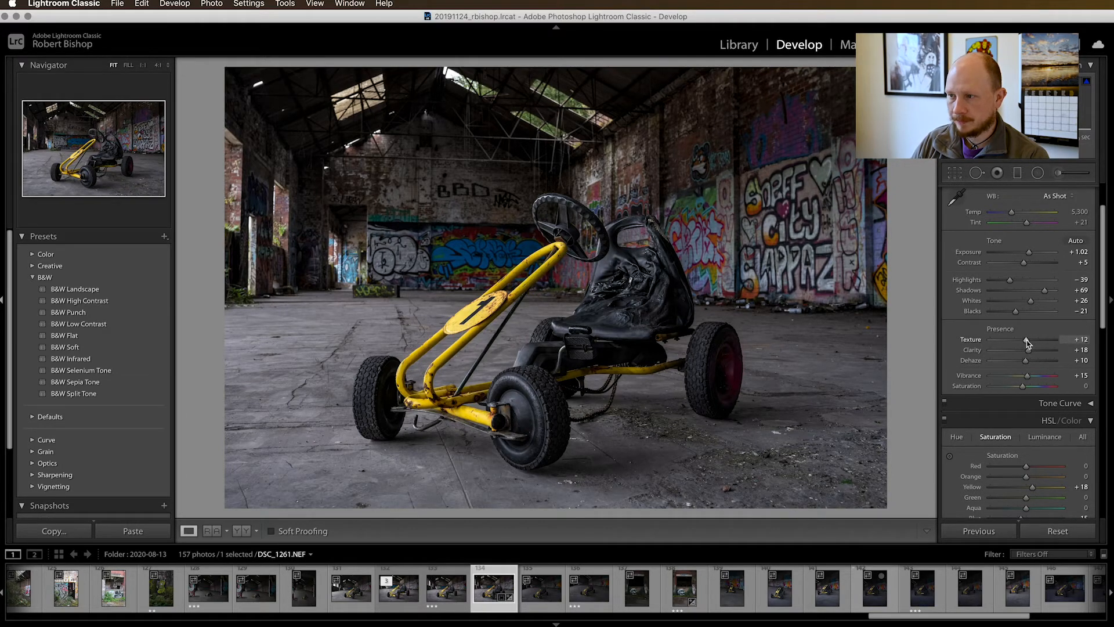
scroll(1012, 385, "down", 5)
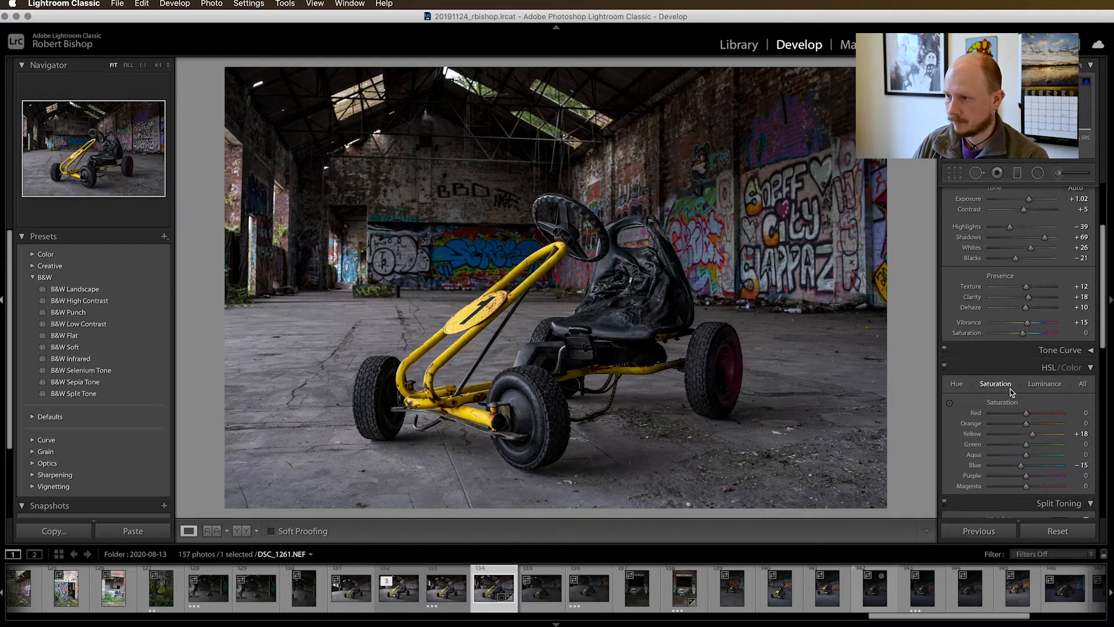
Step: Try luminance noise reduction of 26 on an enlarged view of the blue graffiti, and return it to 0
scroll(1011, 391, "down", 6)
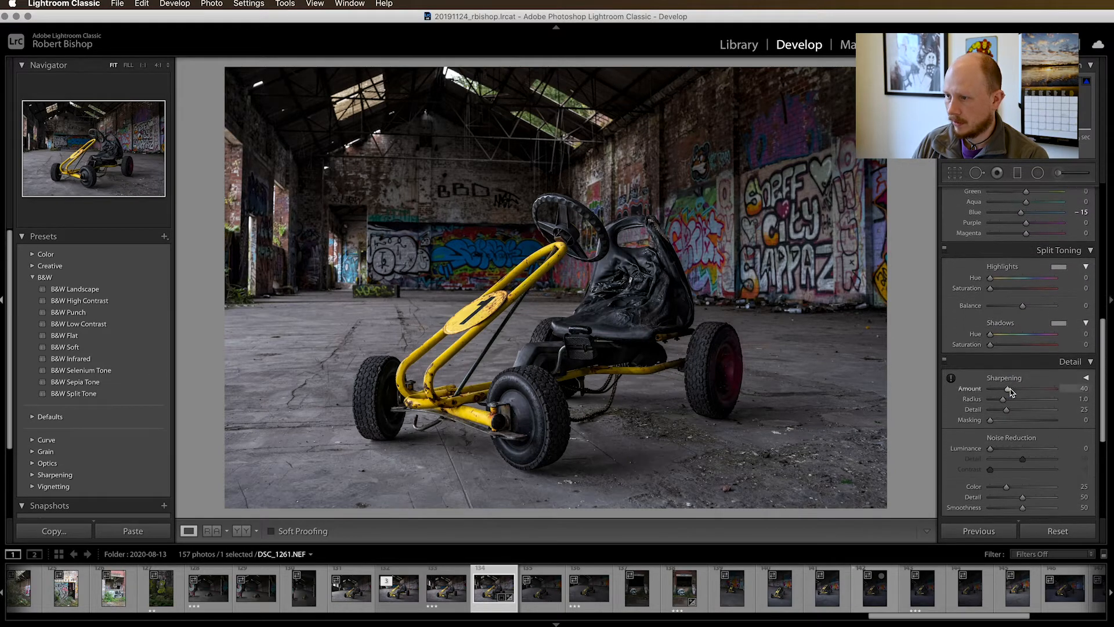
scroll(1012, 392, "down", 2)
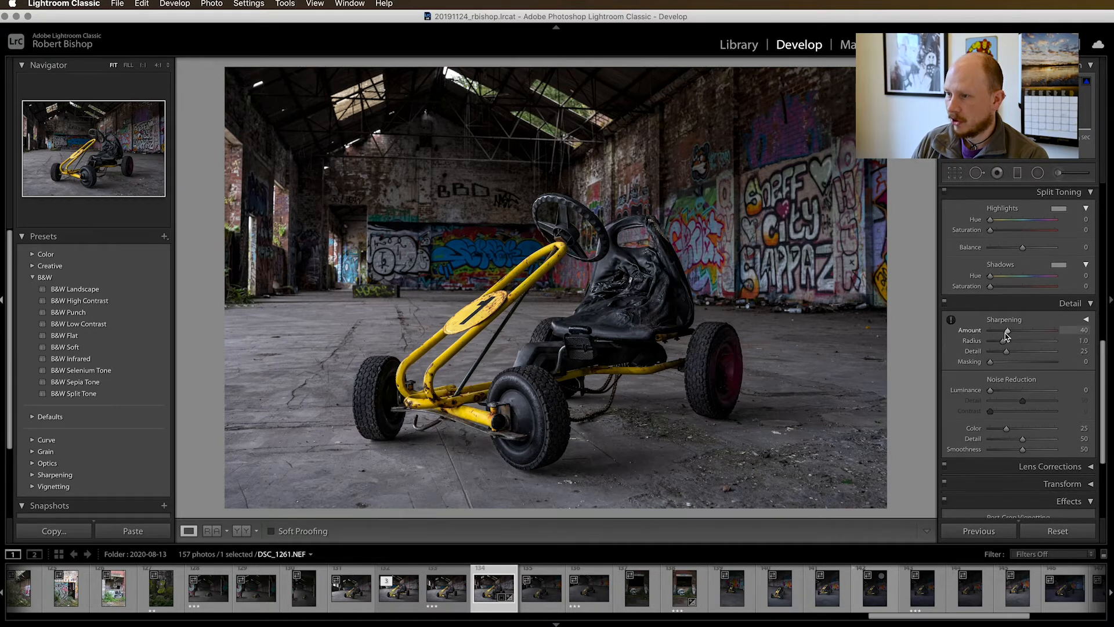
scroll(1008, 336, "up", 1)
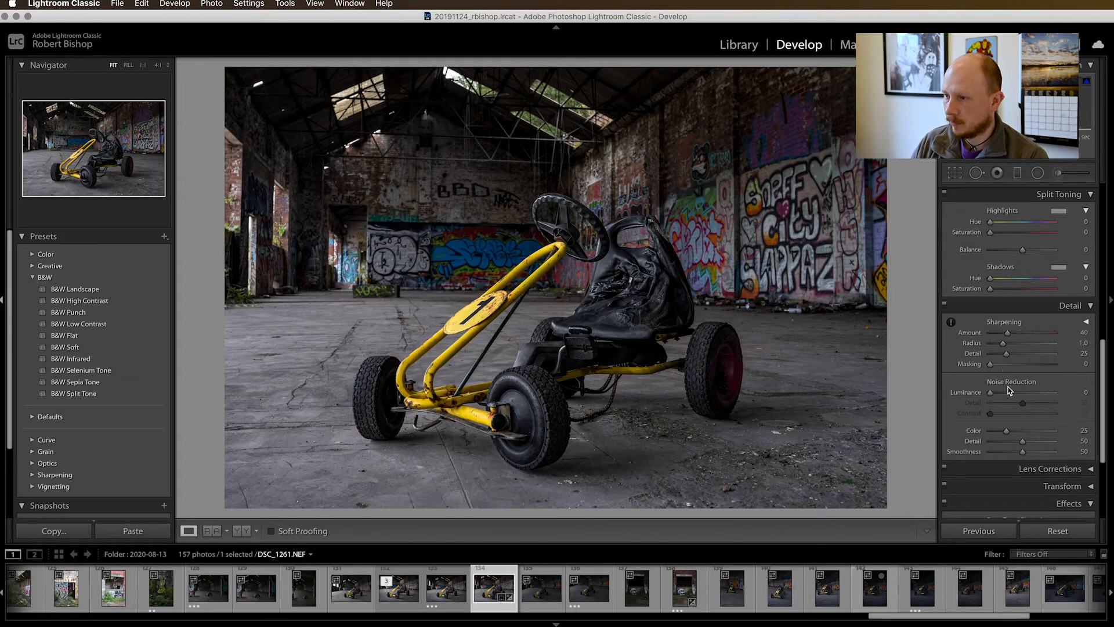
left_click(533, 254)
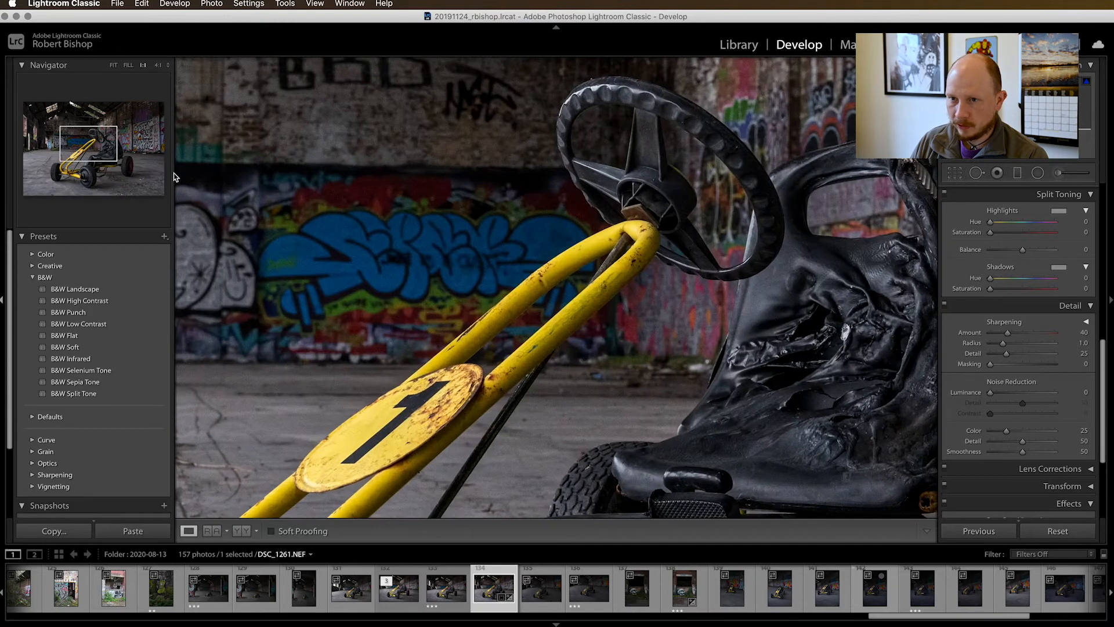
left_click(158, 66)
left_click_drag(421, 197, 514, 390)
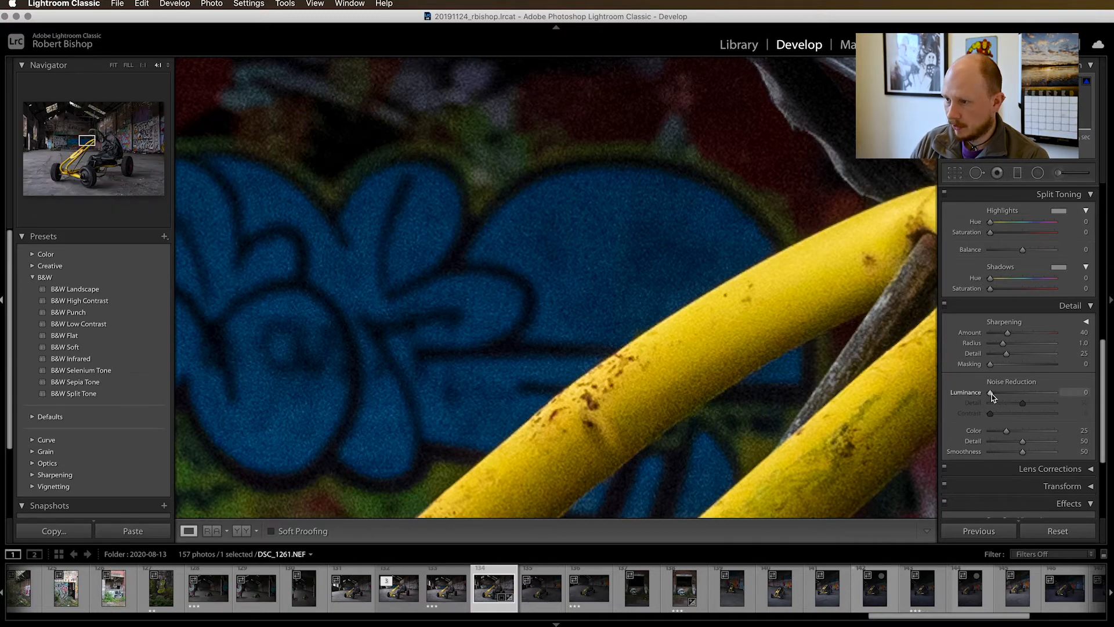
left_click_drag(990, 392, 1008, 396)
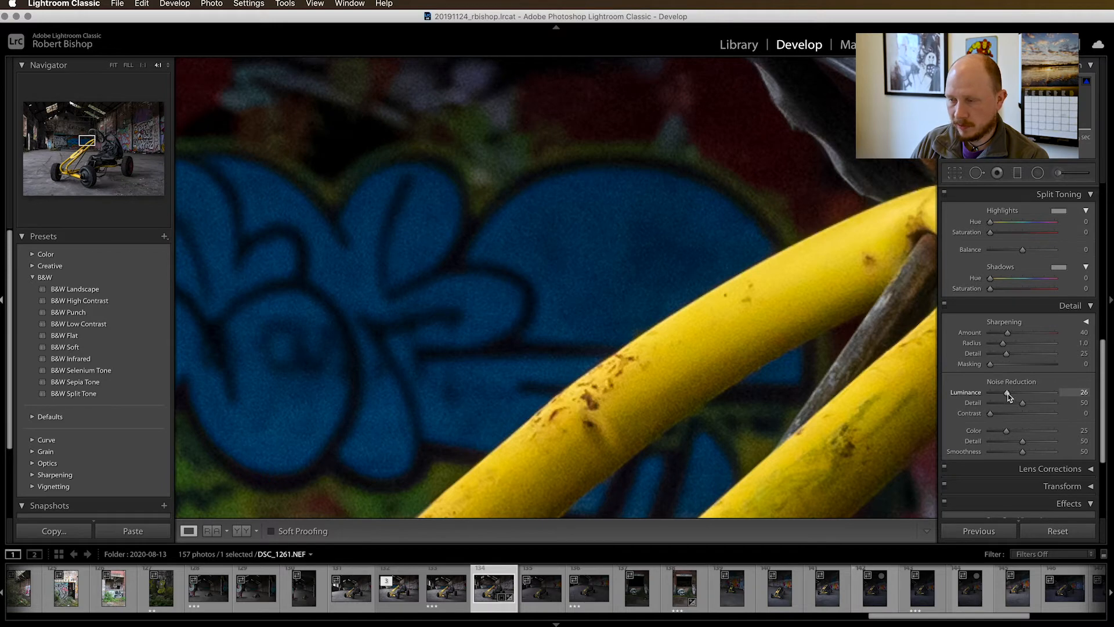
left_click_drag(1008, 395, 978, 399)
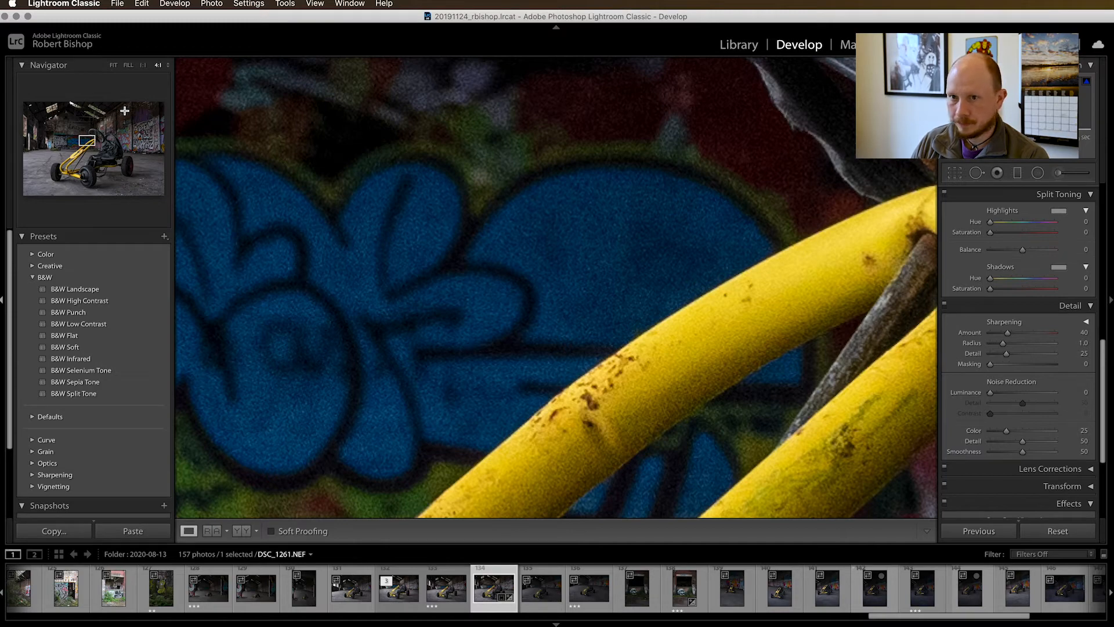
left_click(113, 65)
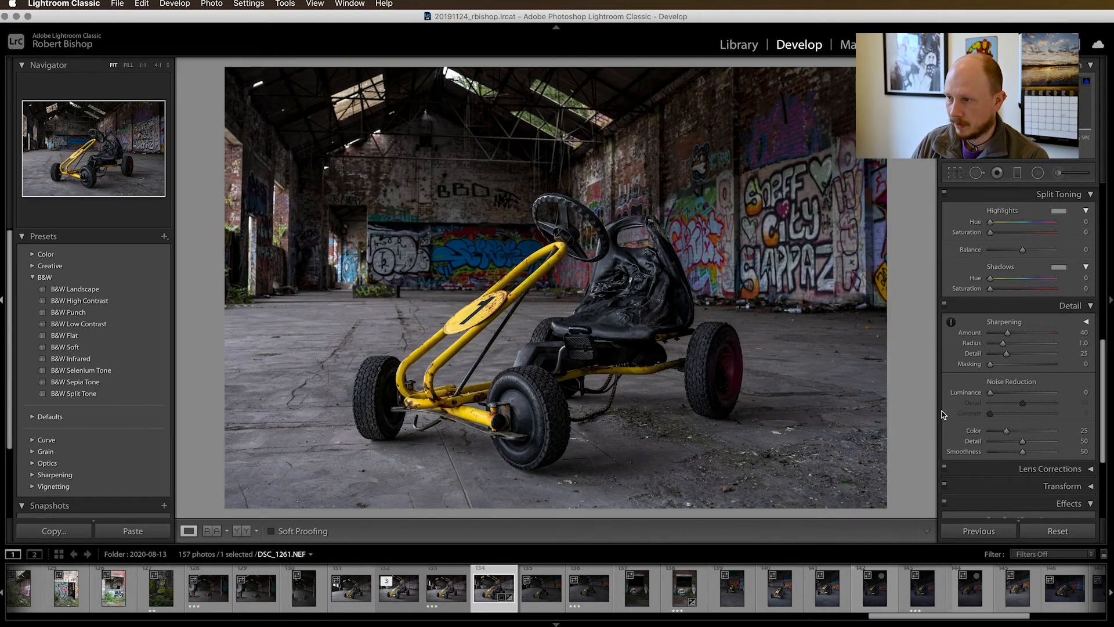
Step: Open the photo in Photoshop for retouching and activate the Clone Stamp tool
scroll(1021, 429, "up", 3)
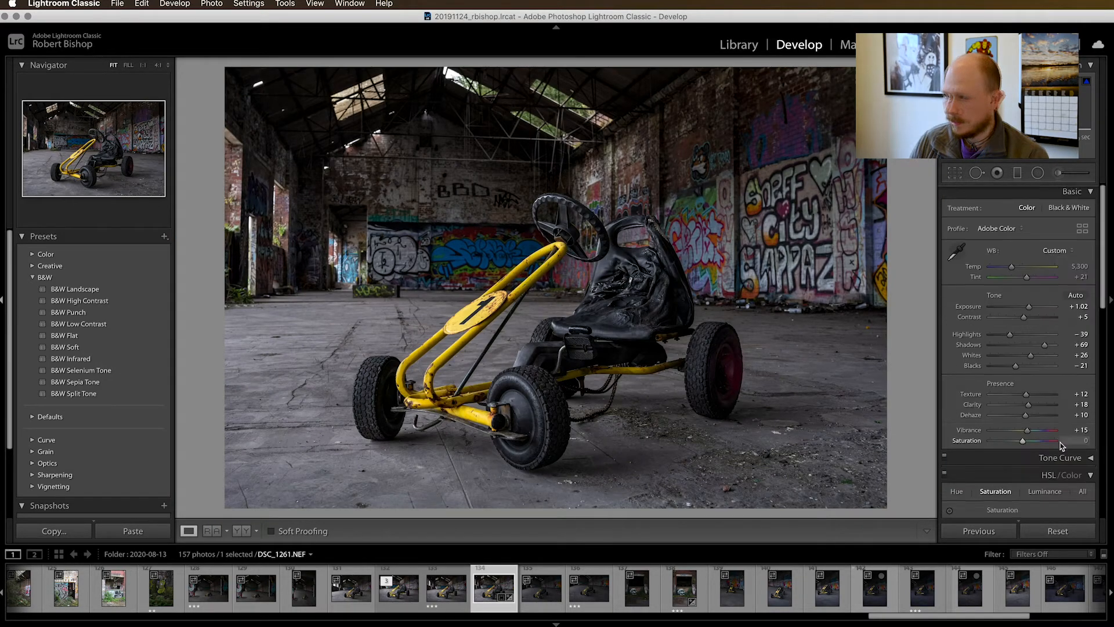
scroll(1062, 446, "up", 15)
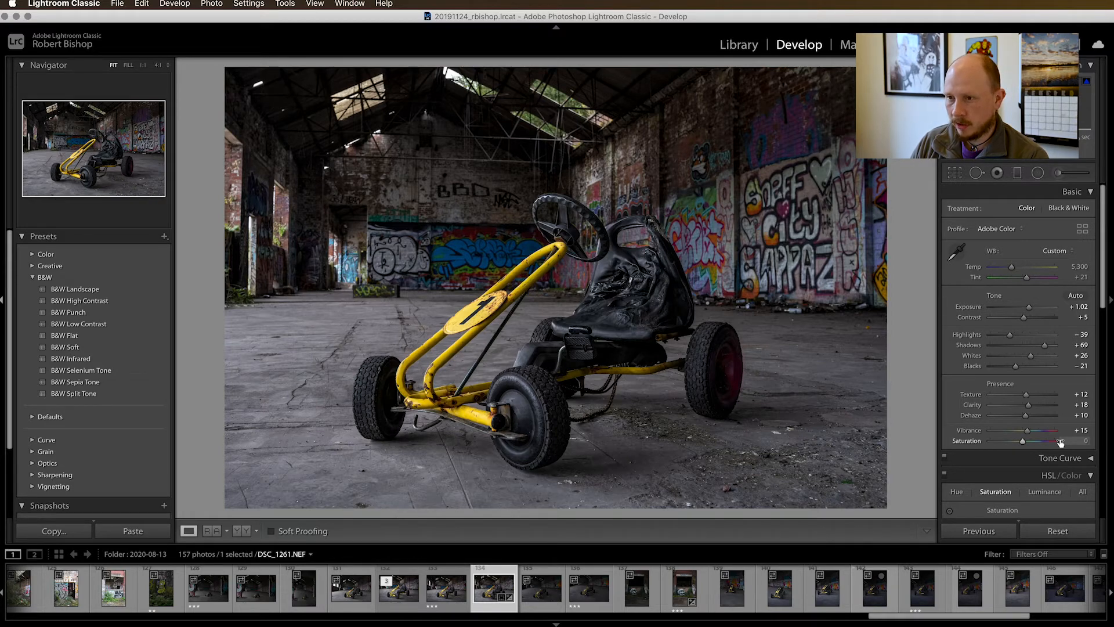
key("super+e")
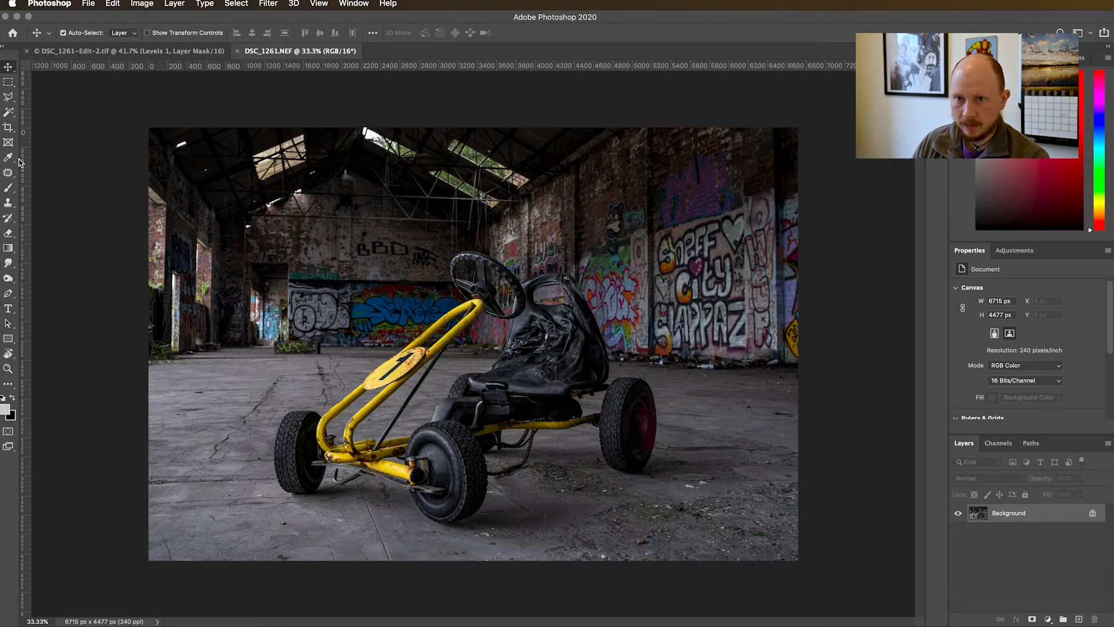
key("s")
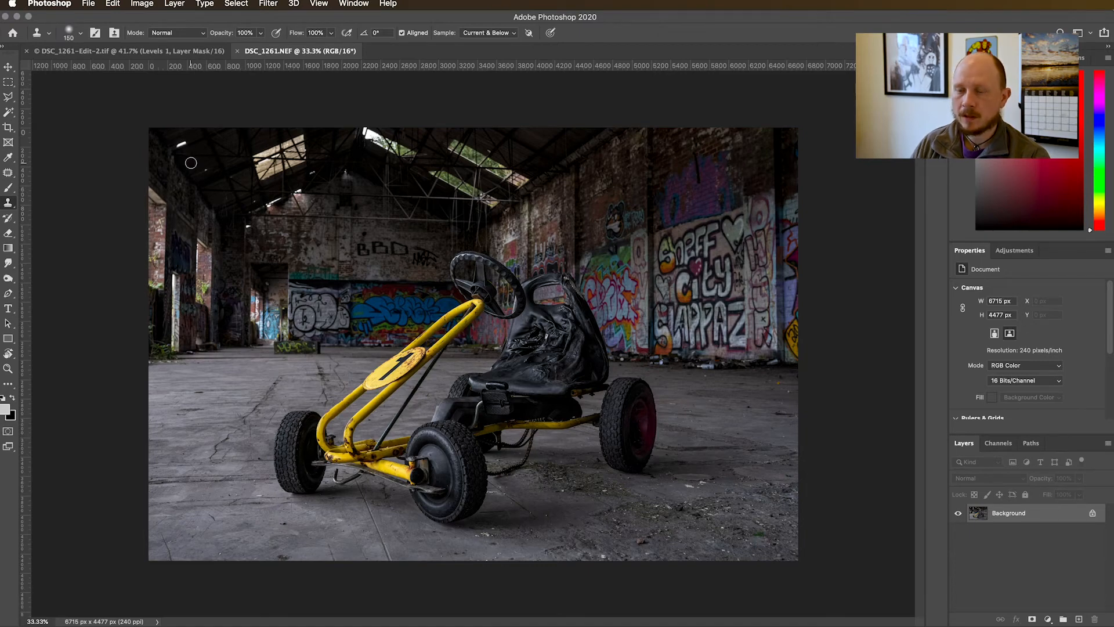
Step: Try to clone out the bright gap in the upper-left of the warehouse roof with the 150 px brush
scroll(173, 147, "up", 5)
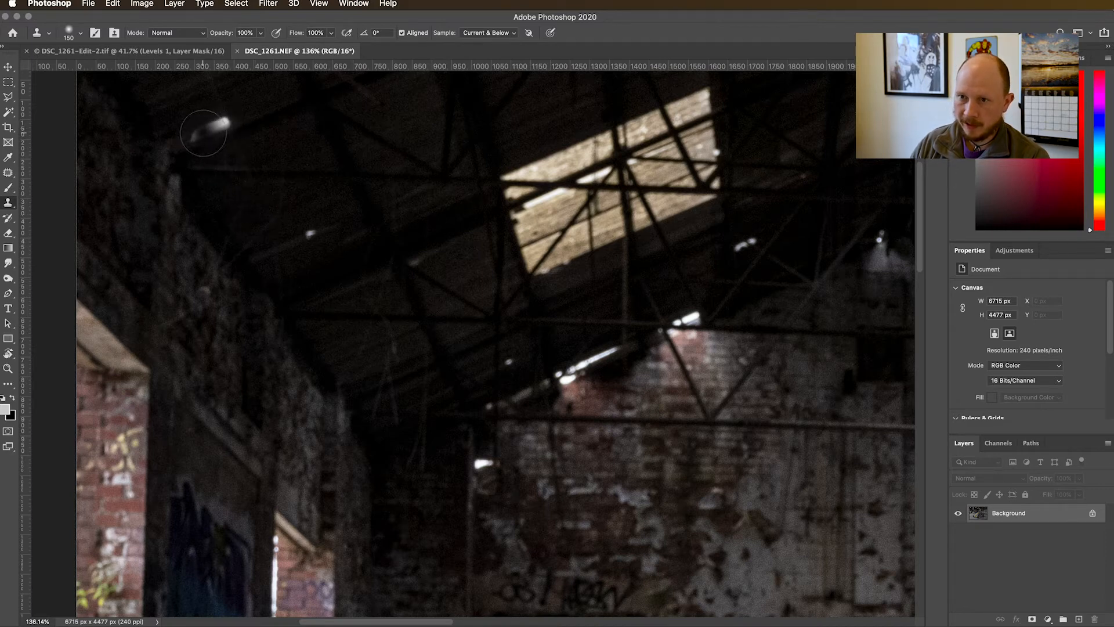
left_click_drag(209, 128, 221, 126)
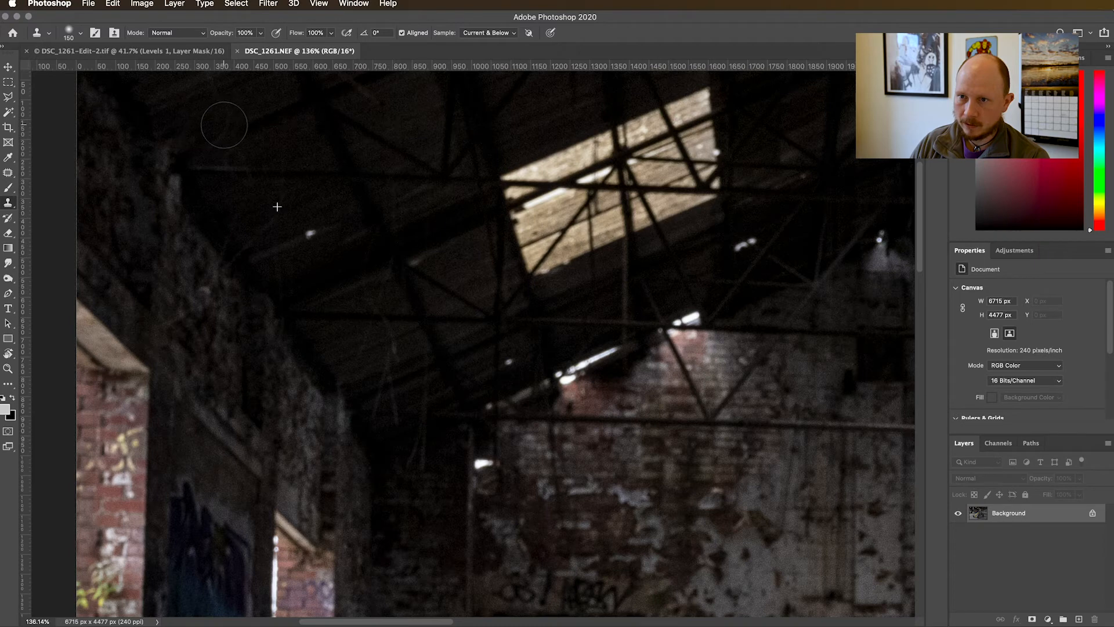
key("super+z")
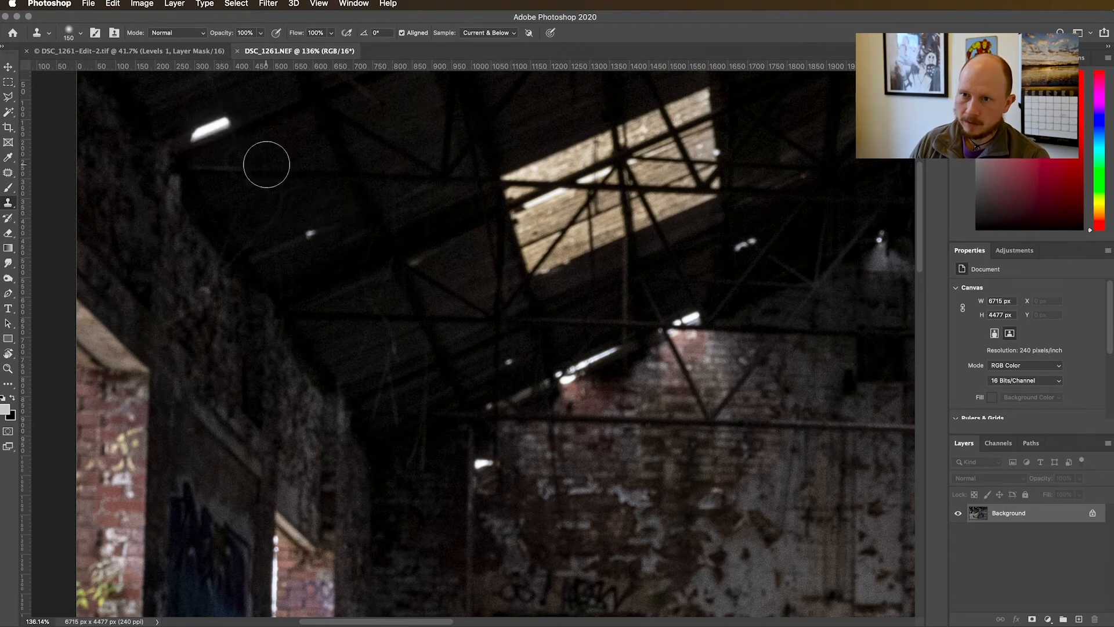
Step: Reduce the Clone Stamp brush to 70 px and clone dark roof over the bright gap in the photo's upper-left corner
scroll(265, 165, "up", 3)
key("bracketleft")
key("bracketleft")
key("bracketleft")
key("bracketleft")
key("bracketleft")
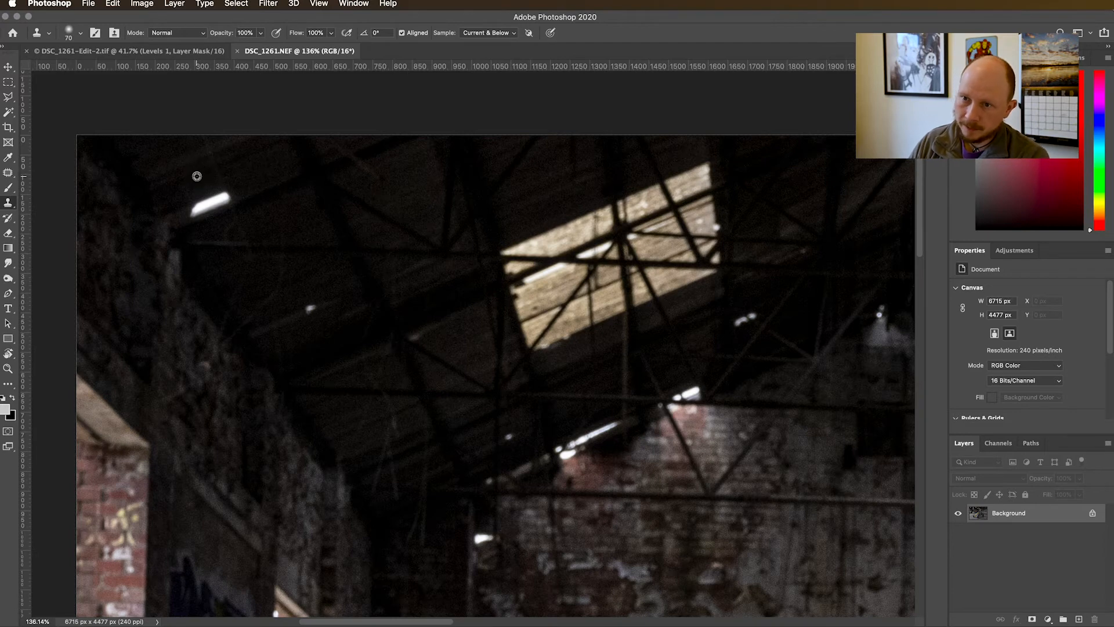
mouse_move(199, 205)
left_mouse_down()
mouse_move(191, 210)
mouse_move(218, 192)
mouse_move(231, 201)
left_mouse_up()
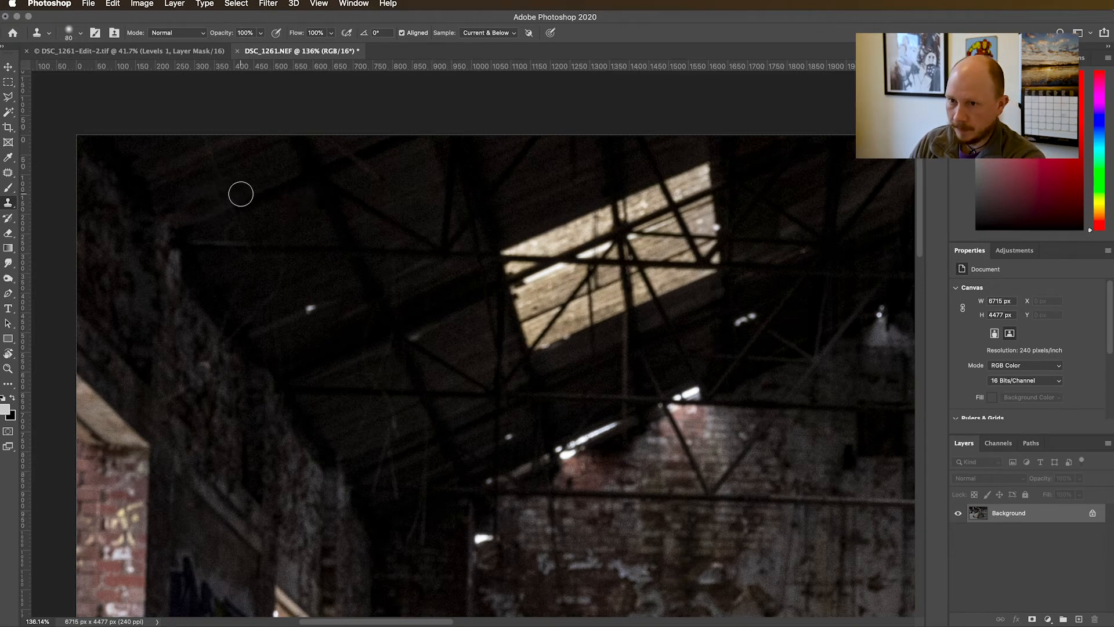
Step: Enlarge the clone brush to 100 px and sample the nearby dark roof to blend the retouched corner
key("bracketright")
key("bracketright")
key("bracketright")
left_click(247, 174, "alt")
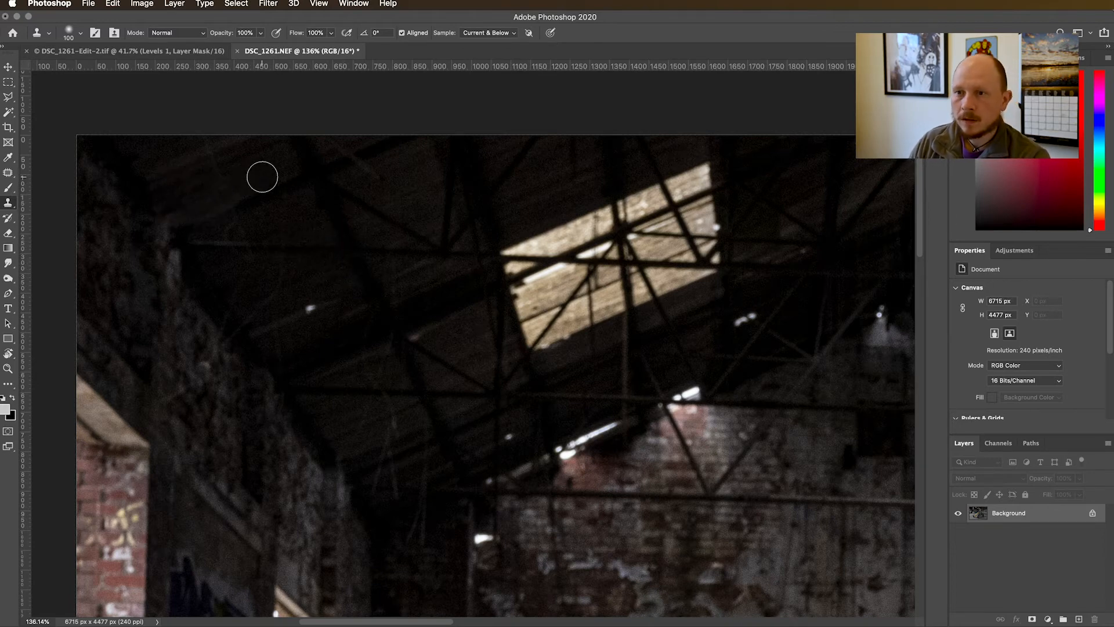
scroll(326, 236, "down", 5)
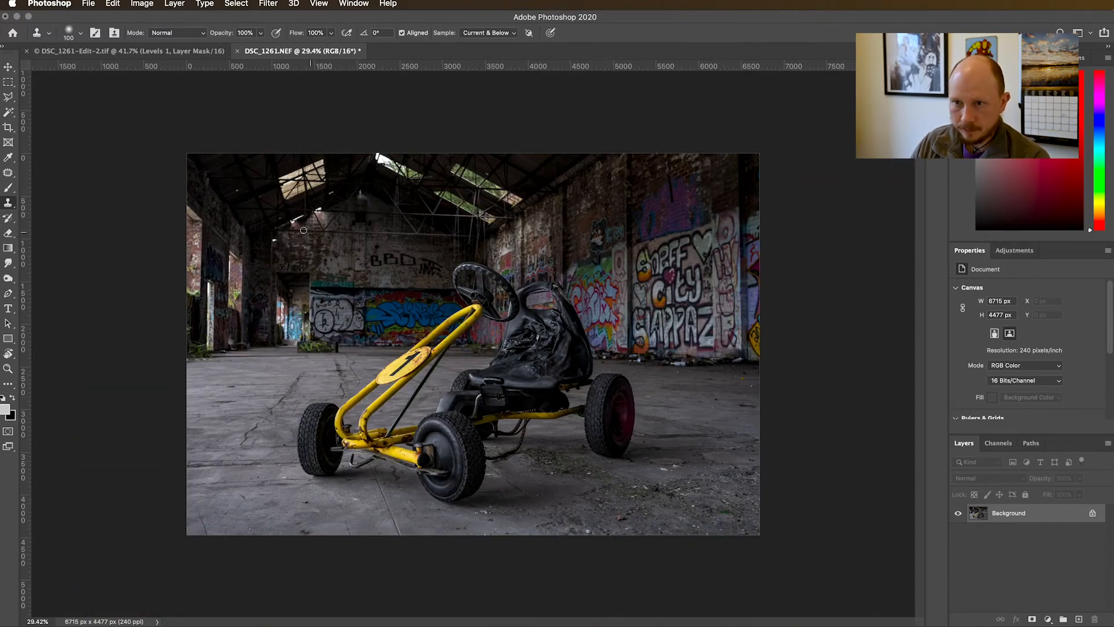
Step: Remove the small white light spot on the dark roof left of the skylight with the Patch tool, using adjacent dark roof
scroll(236, 191, "up", 8)
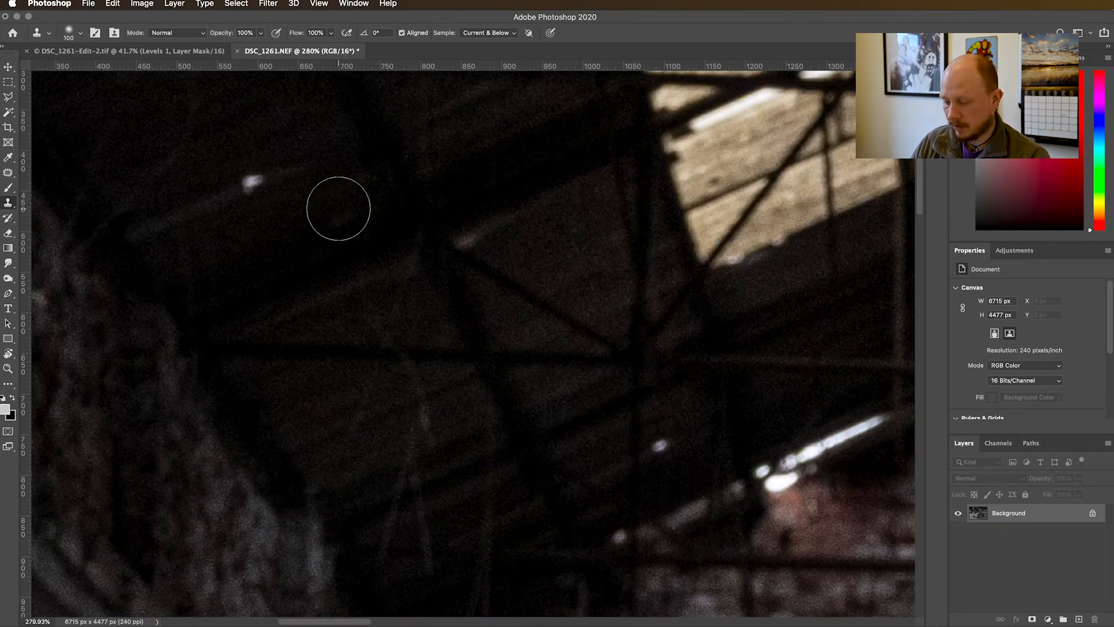
left_click(9, 172)
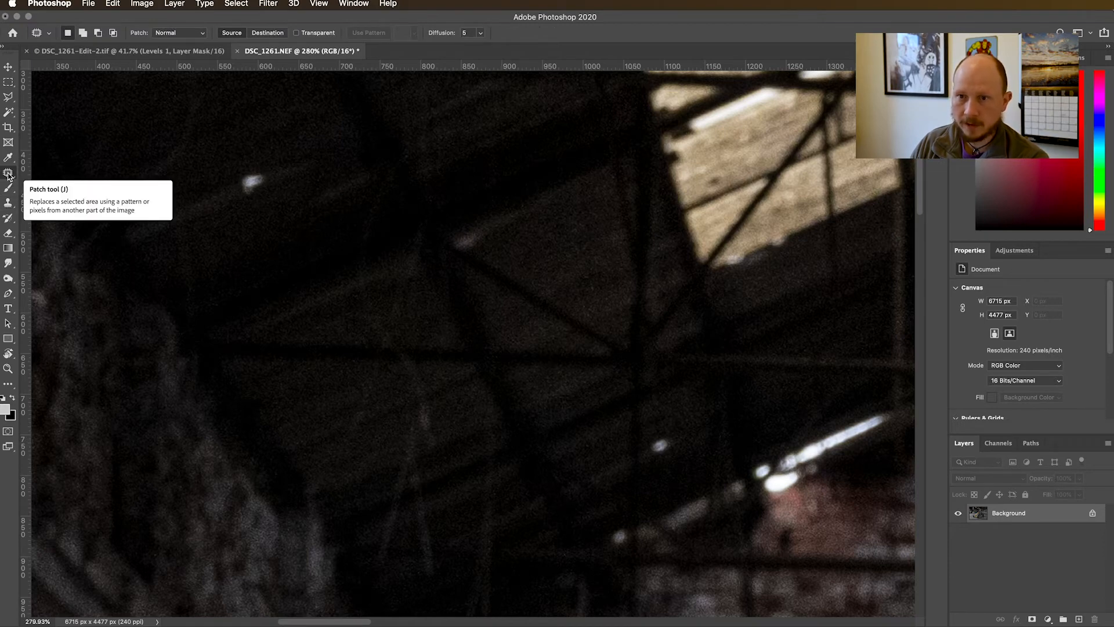
mouse_move(254, 168)
left_mouse_down()
mouse_move(238, 177)
mouse_move(251, 197)
mouse_move(268, 187)
mouse_move(255, 169)
mouse_move(255, 181)
mouse_move(296, 174)
left_mouse_up()
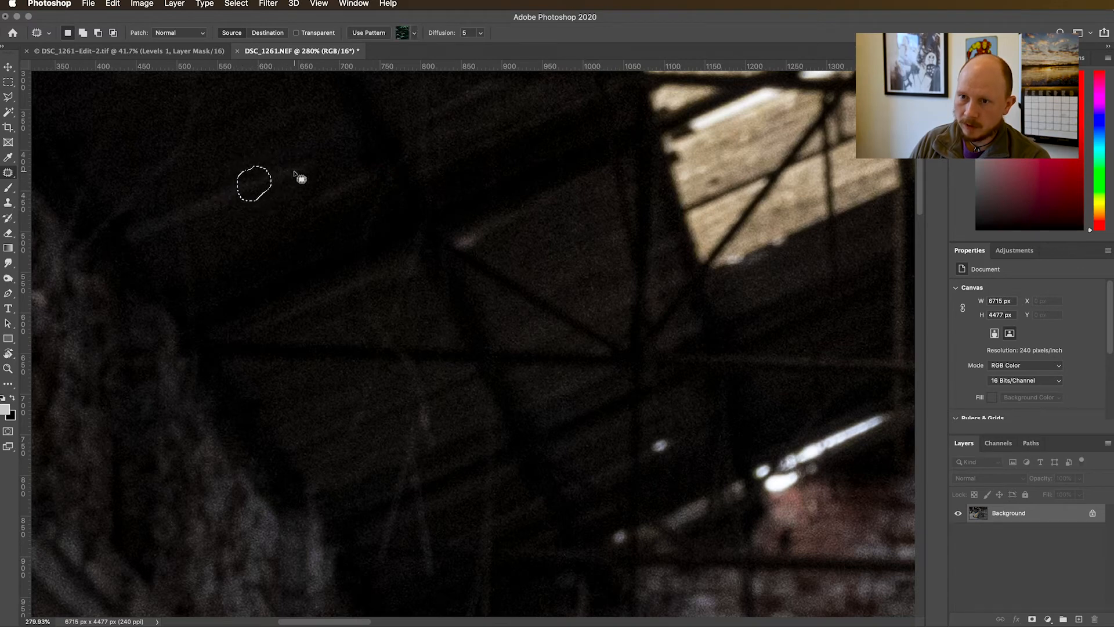
key("ctrl+d")
scroll(338, 219, "down", 5)
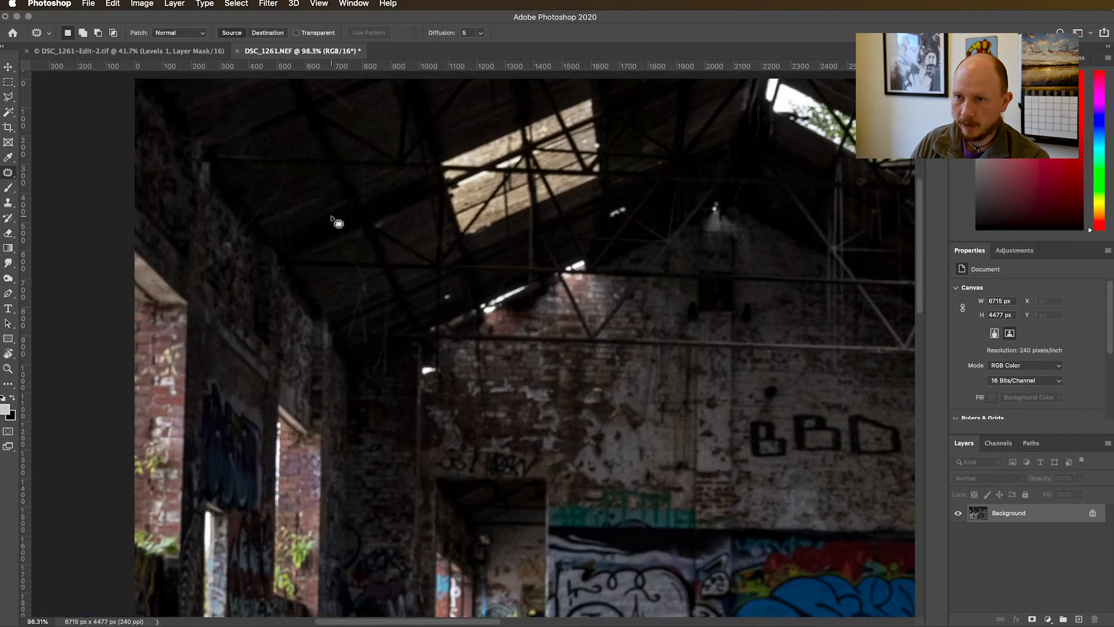
Step: Patch out the small bright spots in the dark roof area just right of the tan skylight
scroll(522, 282, "up", 2)
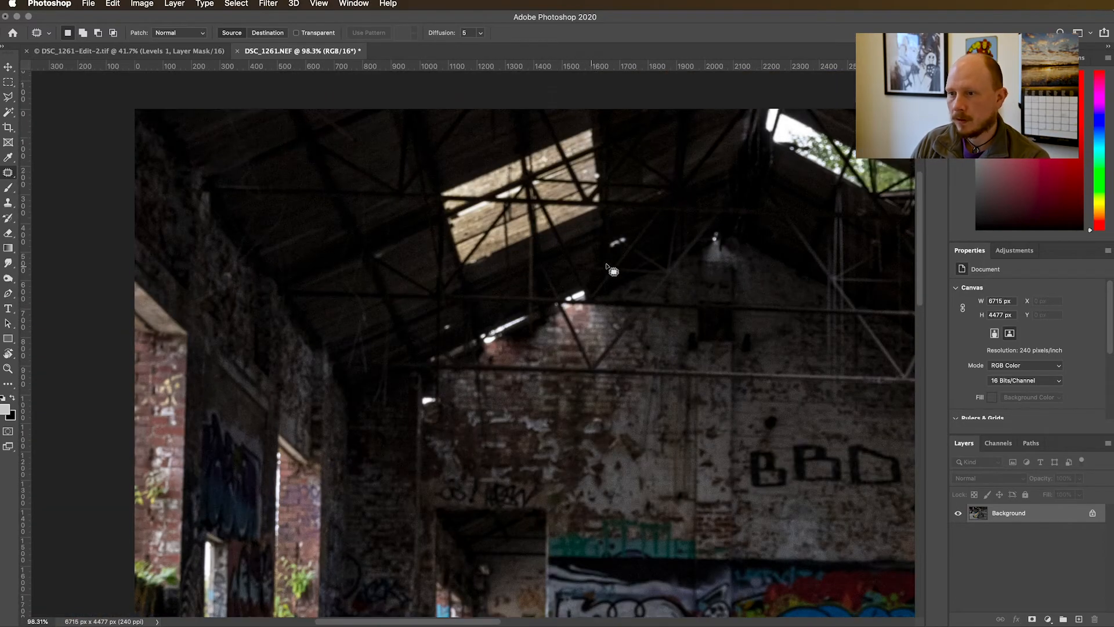
scroll(633, 256, "up", 4)
mouse_move(617, 215)
left_mouse_down()
mouse_move(580, 227)
mouse_move(597, 238)
mouse_move(626, 234)
mouse_move(633, 221)
mouse_move(535, 256)
mouse_move(548, 264)
left_mouse_up()
key("super+d")
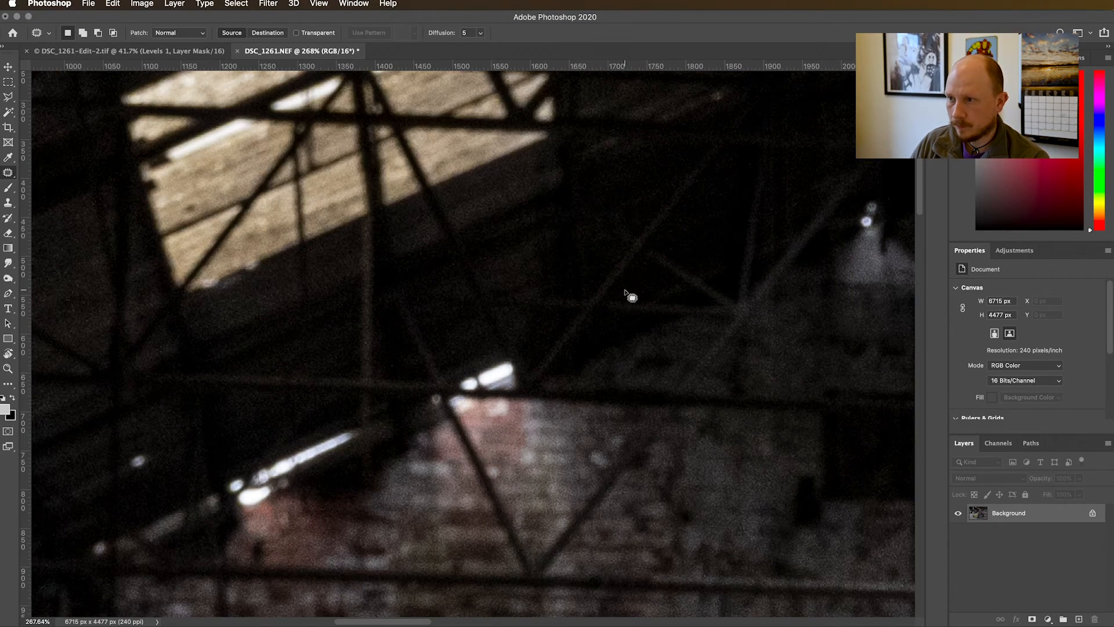
scroll(632, 297, "down", 4)
scroll(676, 291, "up", 2)
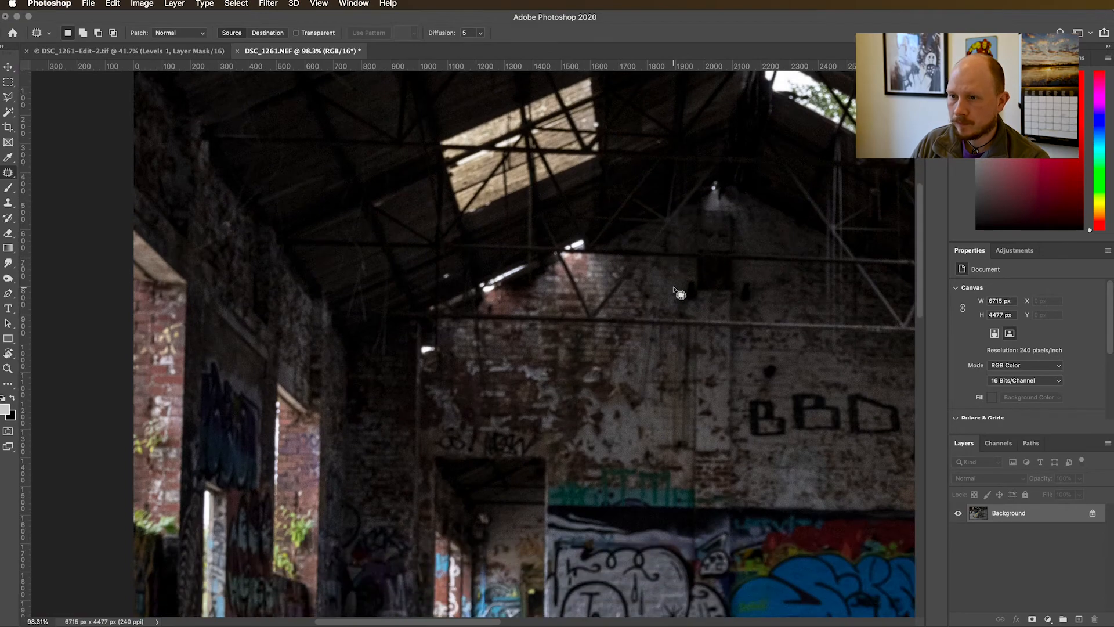
Step: Patch out the tiny light dot on the dark roof above the bright slit along the brick gable wall
scroll(450, 285, "up", 2)
scroll(447, 283, "up", 3)
mouse_move(451, 247)
left_mouse_down()
mouse_move(434, 265)
mouse_move(442, 278)
mouse_move(474, 266)
mouse_move(454, 247)
mouse_move(463, 259)
mouse_move(500, 244)
left_mouse_up()
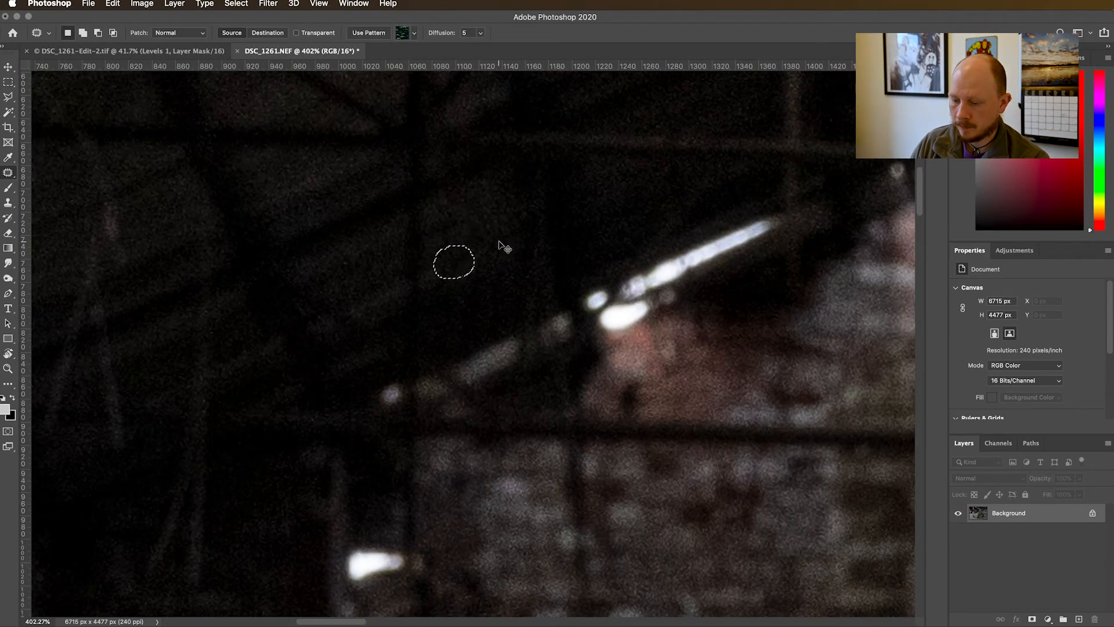
key("super+d")
scroll(546, 270, "down", 4)
scroll(546, 270, "down", 3)
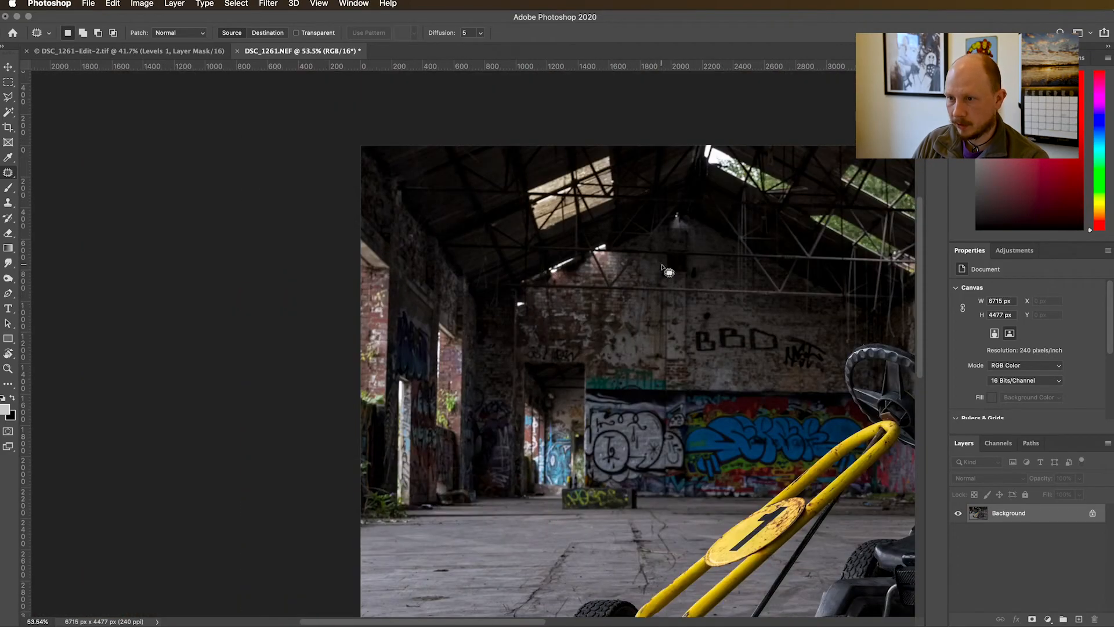
scroll(545, 312, "down", 2)
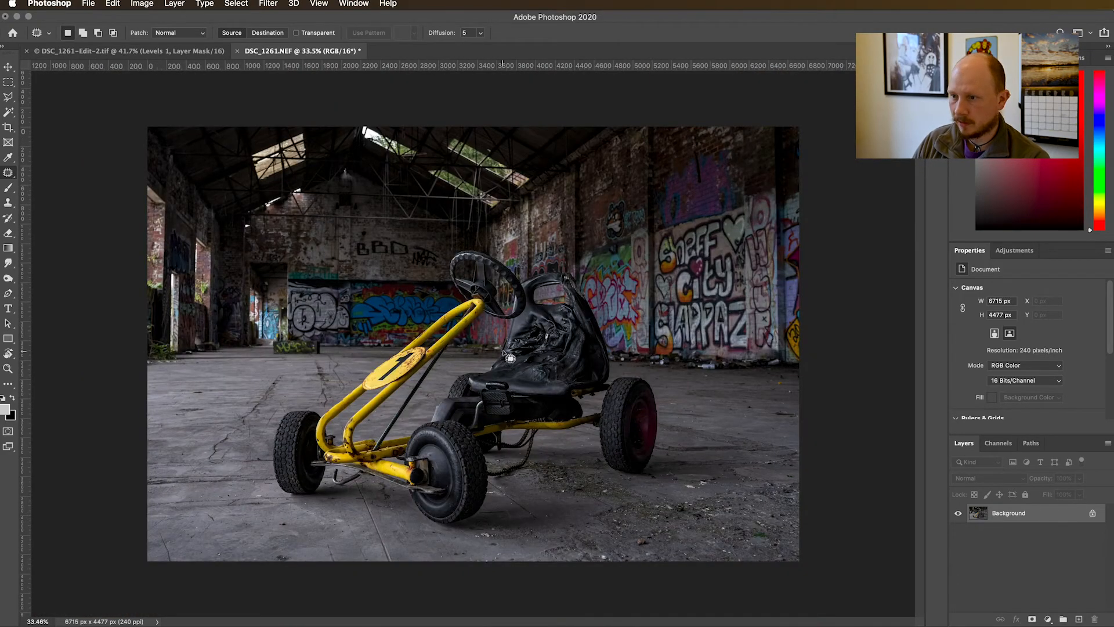
Step: Patch the dark mark on the floor at the photo's right edge, below the yellow graffiti, with clean floor from lower down
scroll(813, 392, "up", 6)
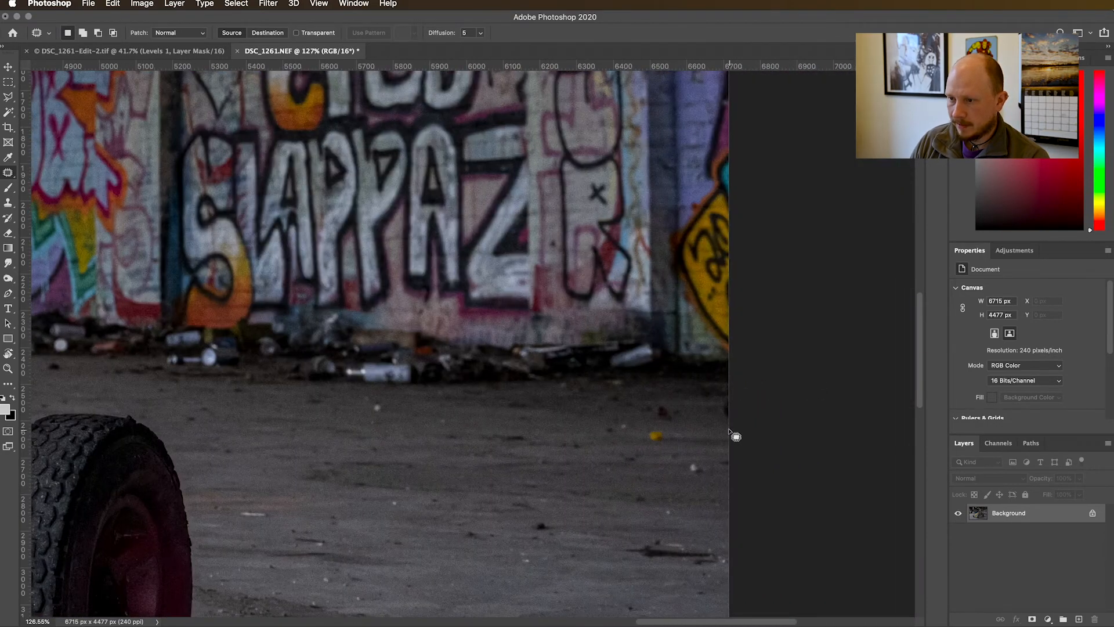
scroll(734, 438, "down", 3)
scroll(734, 437, "right", 2)
scroll(678, 367, "up", 1)
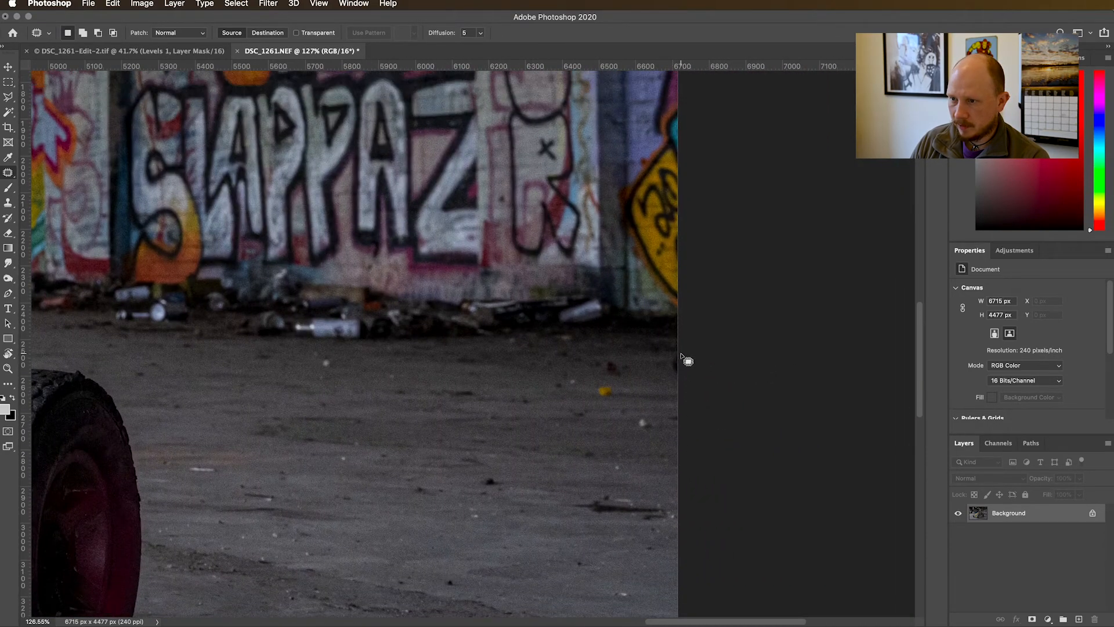
mouse_move(681, 348)
left_mouse_down()
mouse_move(668, 365)
mouse_move(683, 373)
mouse_move(689, 354)
mouse_move(674, 363)
mouse_move(679, 455)
left_mouse_up()
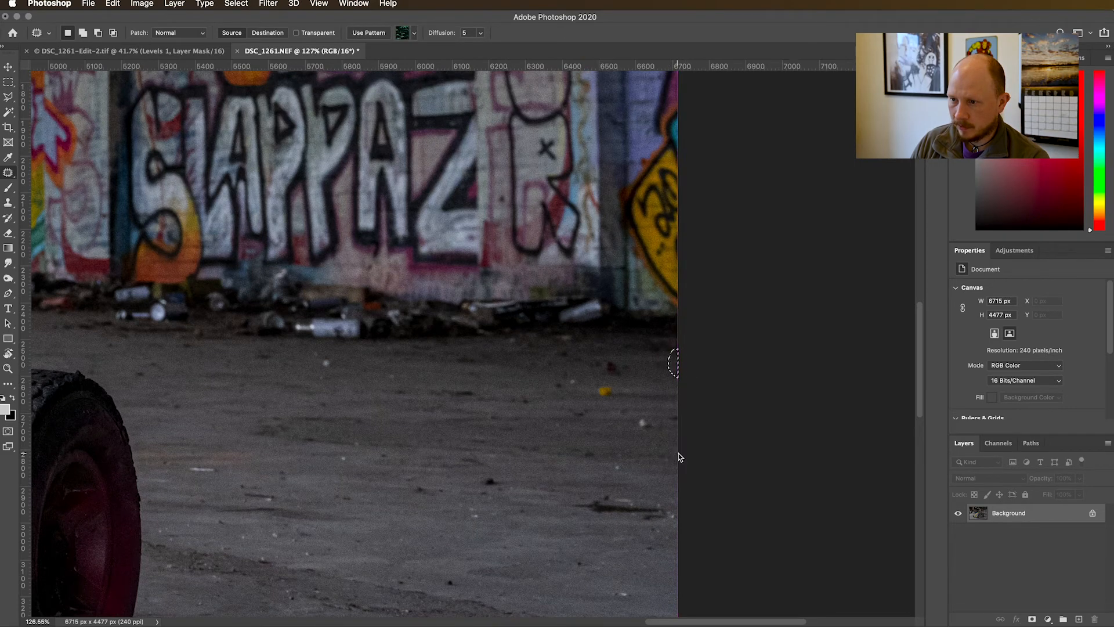
key("super+d")
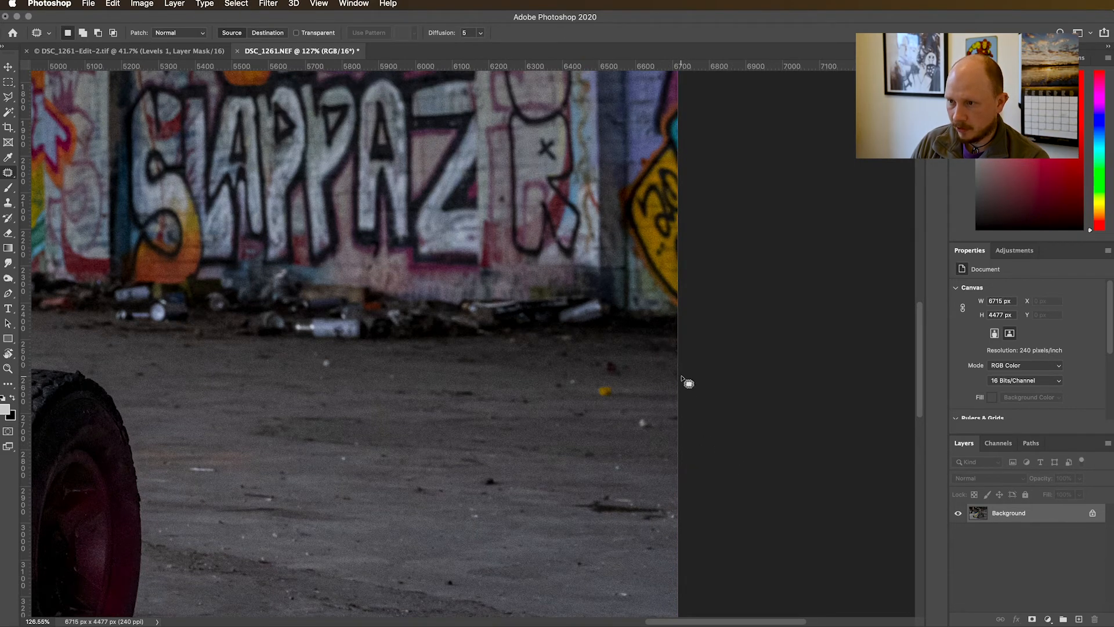
mouse_move(683, 372)
left_mouse_down()
mouse_move(674, 365)
mouse_move(681, 443)
mouse_move(664, 416)
mouse_move(684, 425)
mouse_move(674, 435)
left_mouse_up()
key("super+d")
key("super+d")
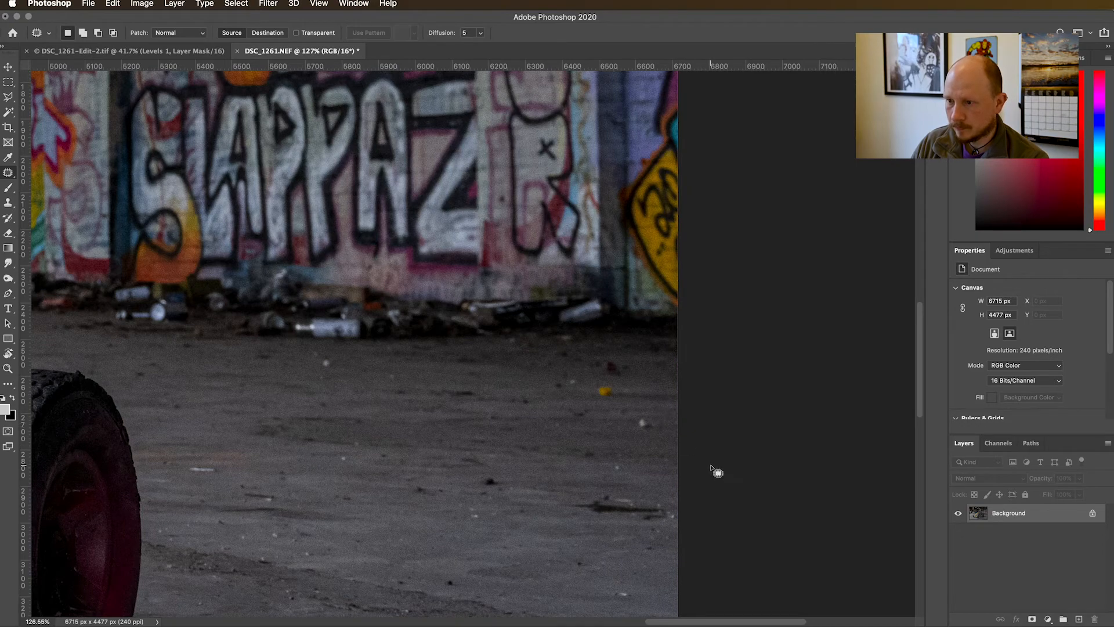
scroll(716, 470, "down", 5)
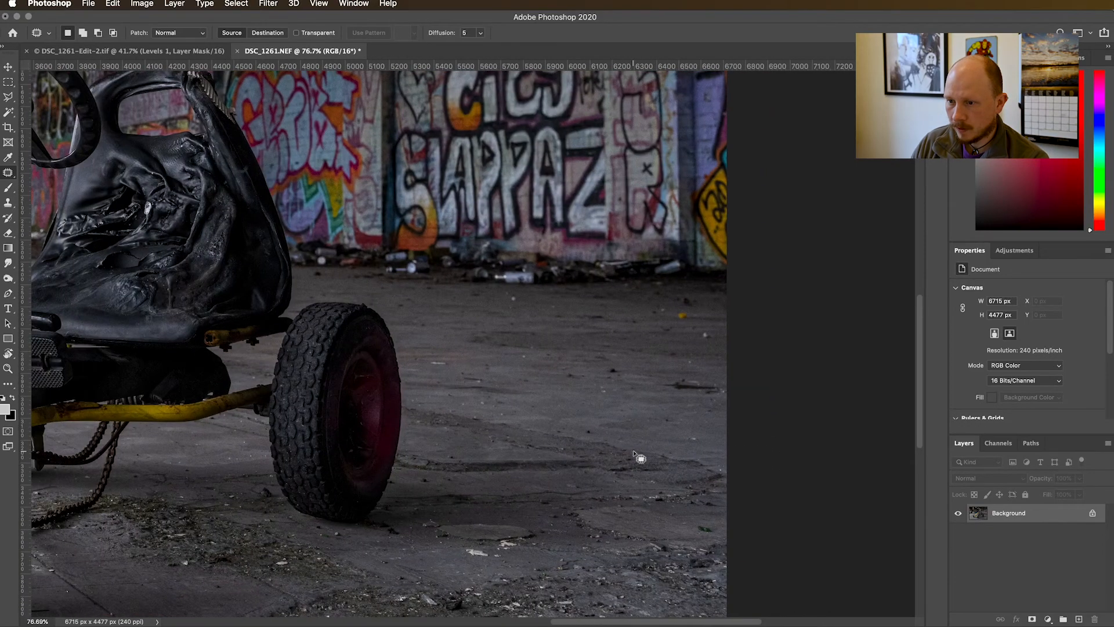
Step: Examine the floor, walls and roof around the go-kart, and the photo as a whole, for remaining distracting spots
scroll(640, 459, "down", 5)
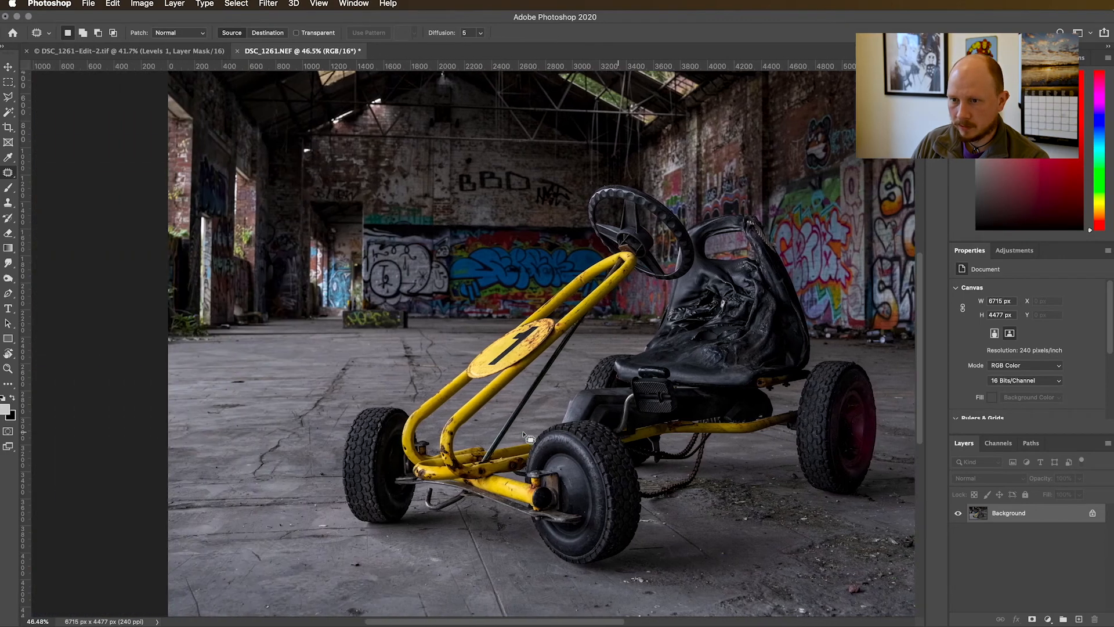
scroll(525, 435, "down", 3)
scroll(525, 435, "right", 3)
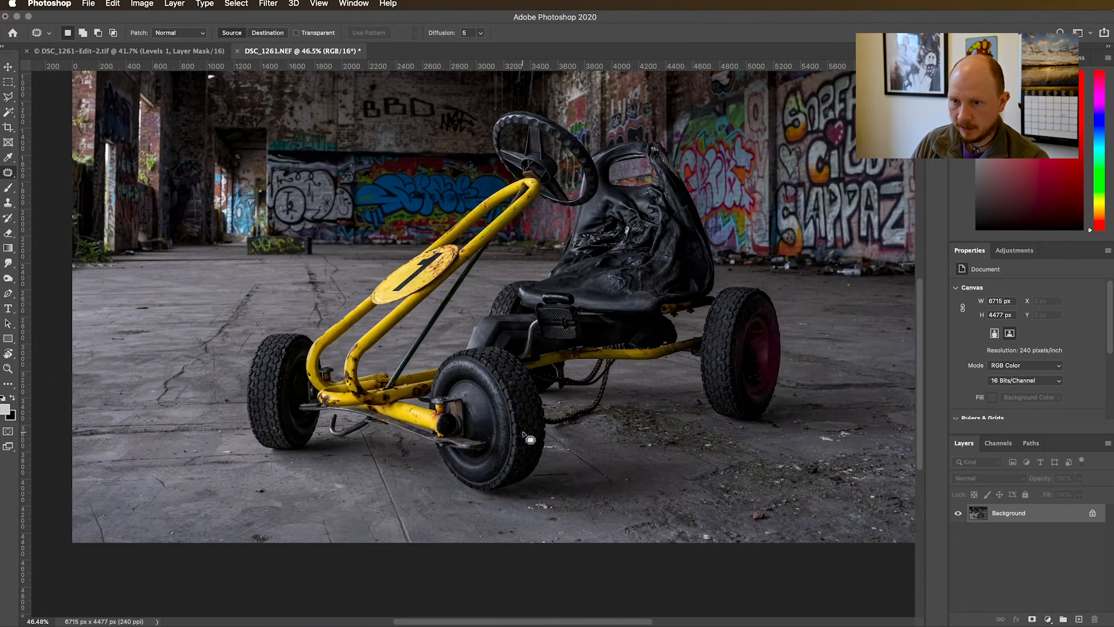
scroll(528, 437, "right", 3)
scroll(528, 436, "up", 4)
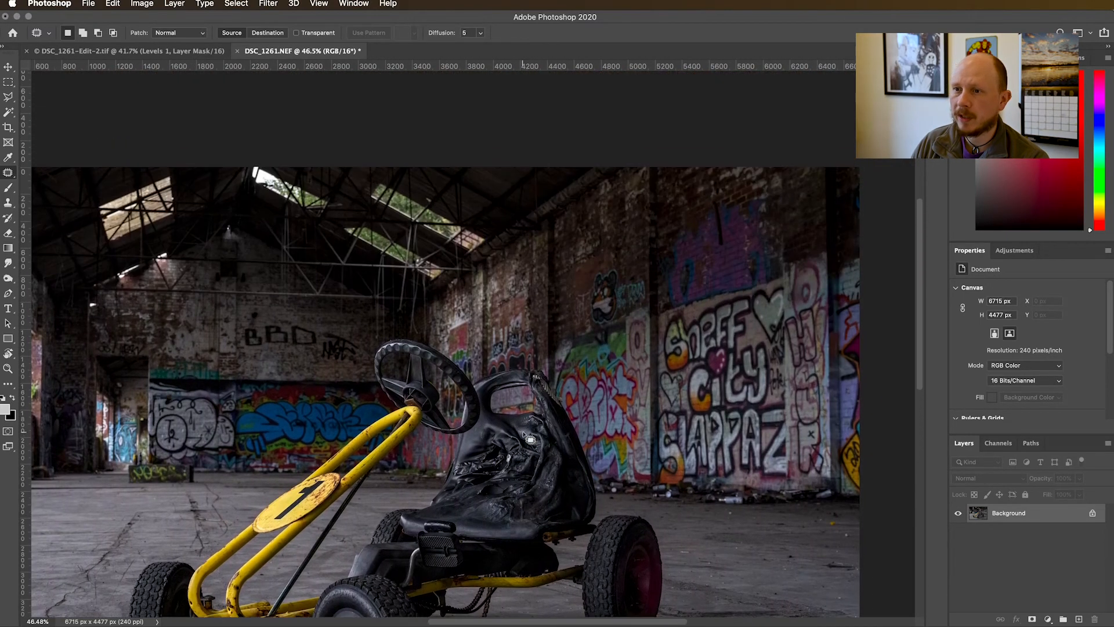
scroll(528, 436, "left", 3)
scroll(523, 434, "down", 5)
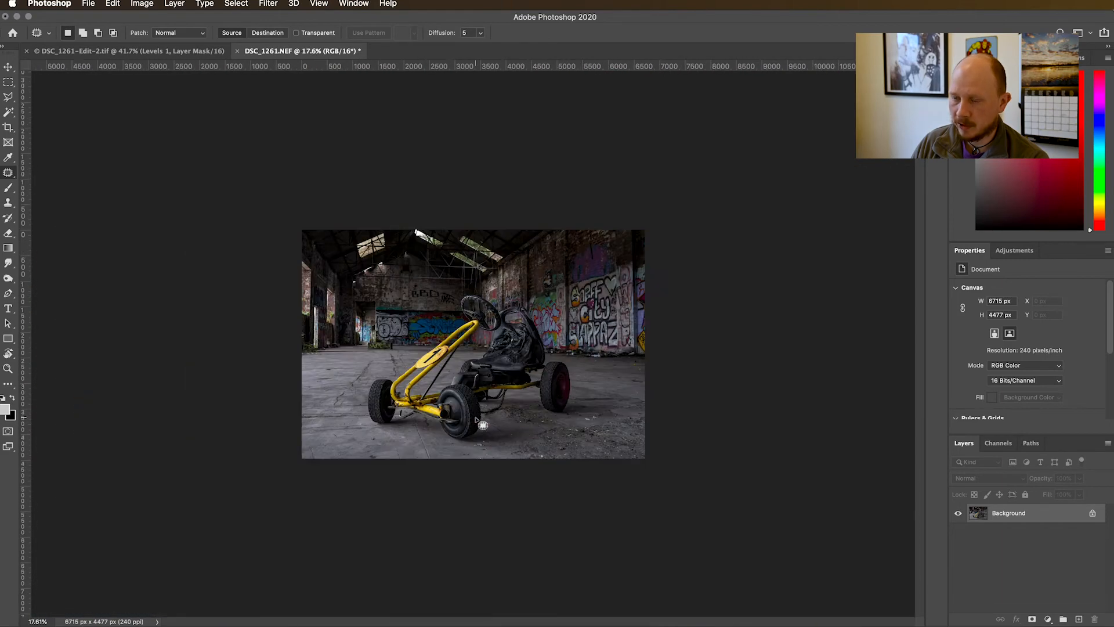
scroll(476, 418, "up", 3)
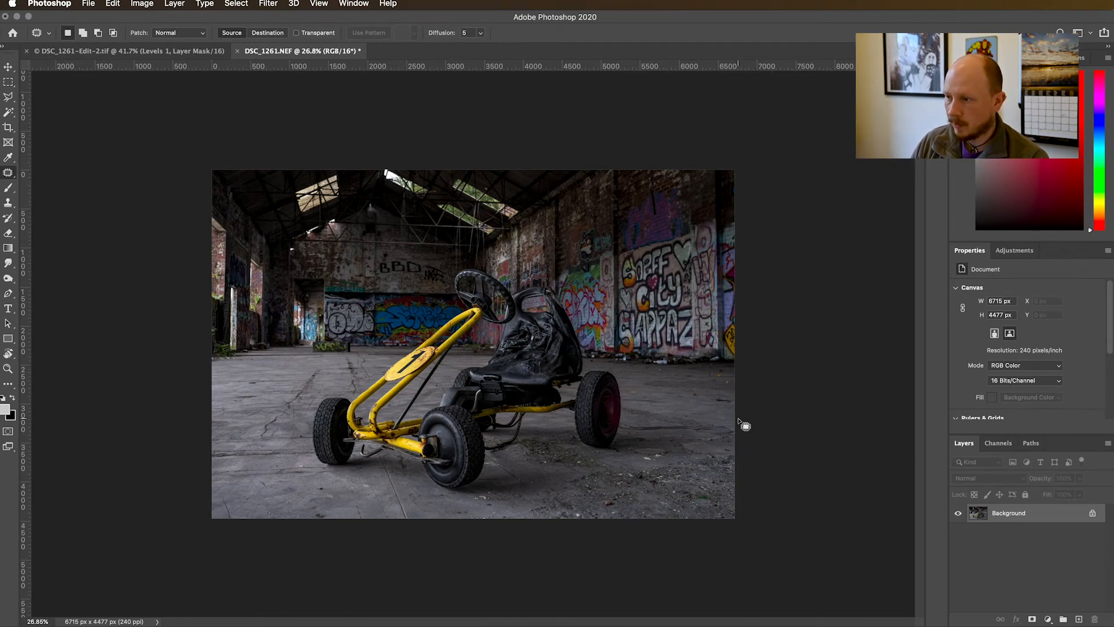
Step: Add a Levels adjustment layer with the white input level at 201, and compare the photo with the layer hidden and shown
left_click(1015, 251)
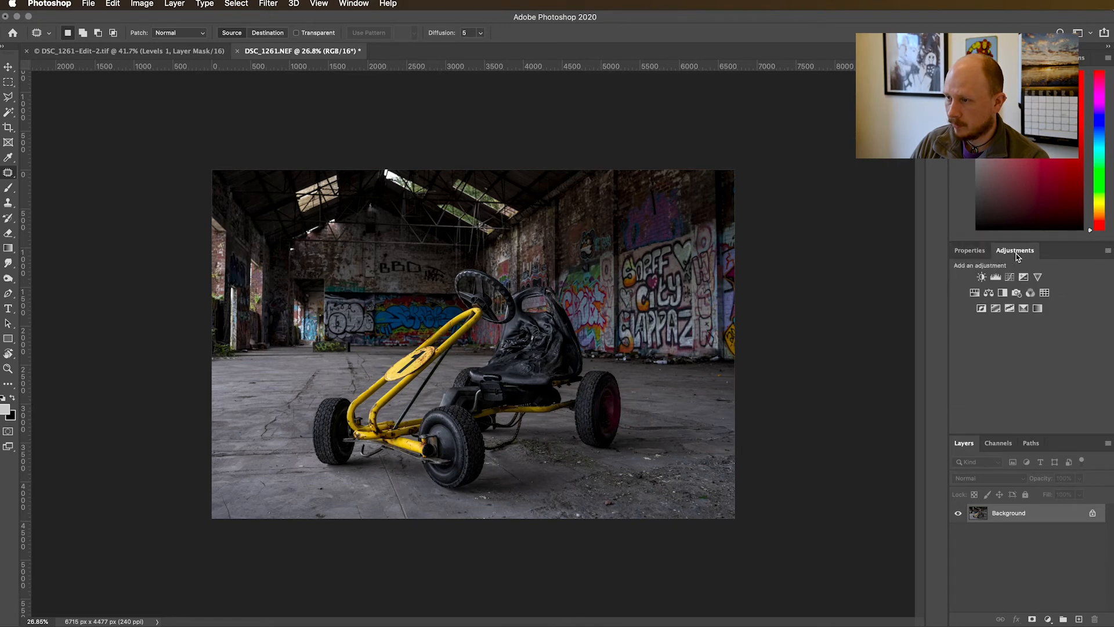
left_click(996, 277)
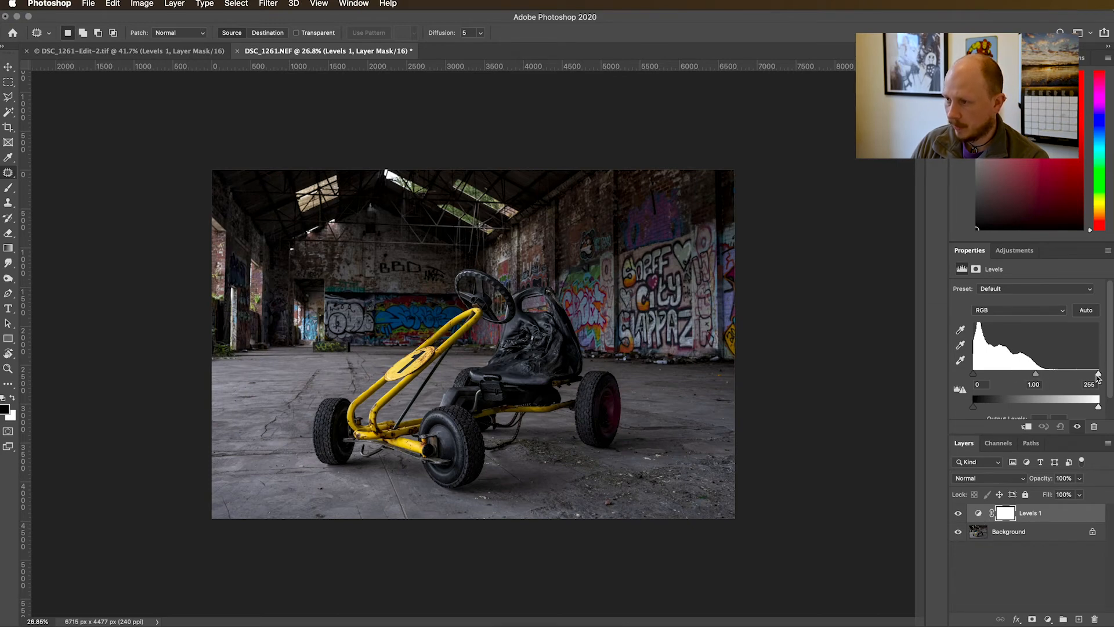
mouse_move(1099, 376)
left_mouse_down()
mouse_move(1067, 376)
mouse_move(1101, 377)
left_mouse_up()
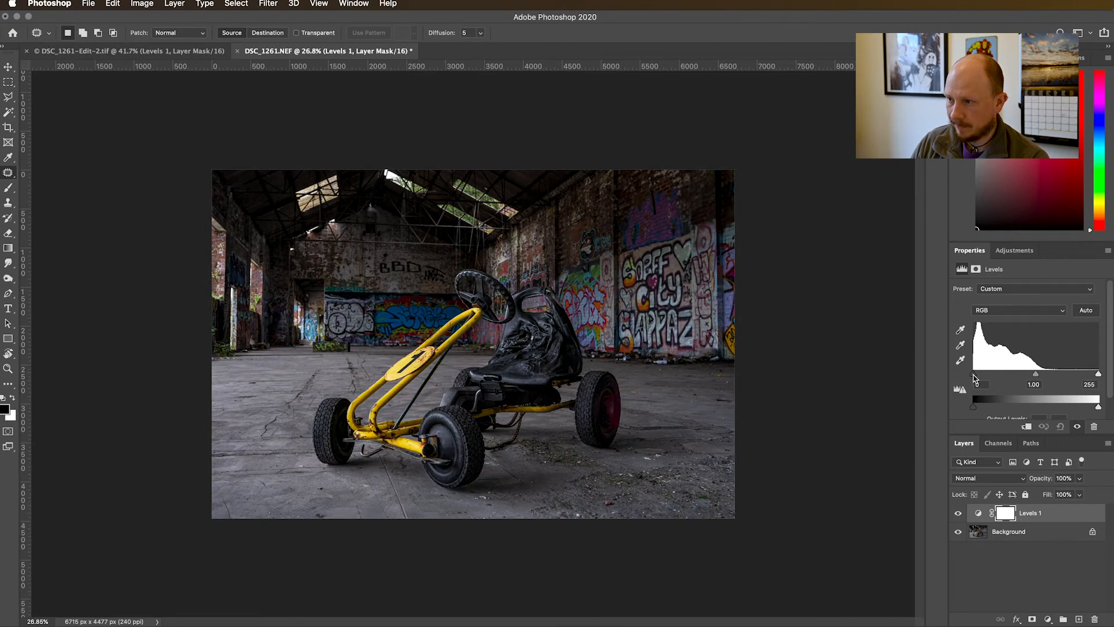
left_click_drag(975, 379, 1037, 378)
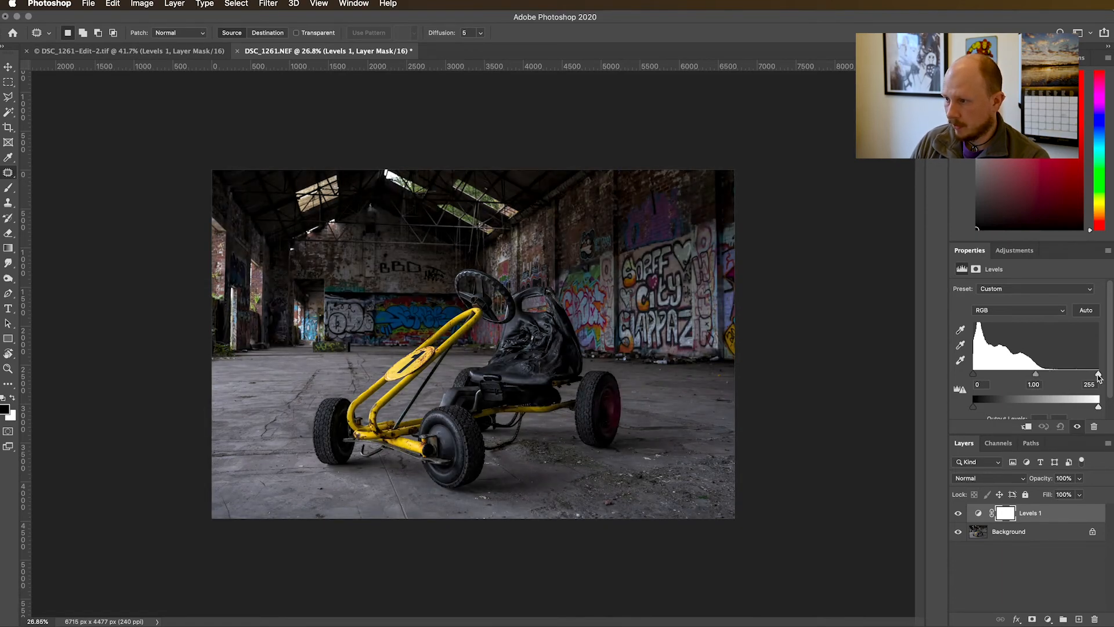
left_click_drag(1099, 376, 1077, 377)
left_click_drag(1077, 377, 1074, 379)
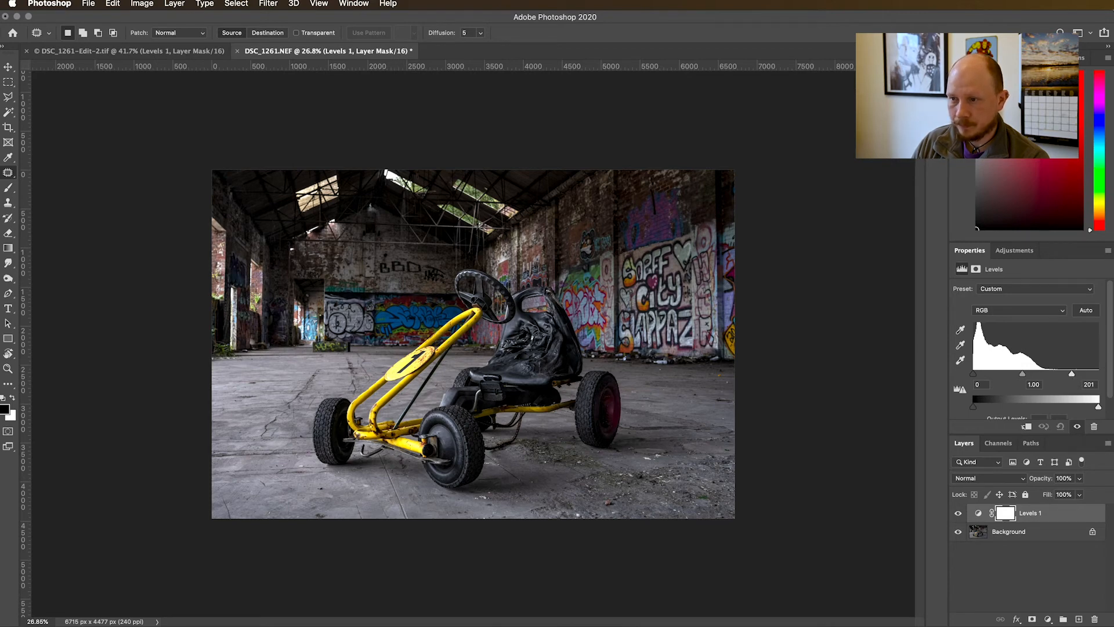
left_click(958, 513)
left_click(958, 514)
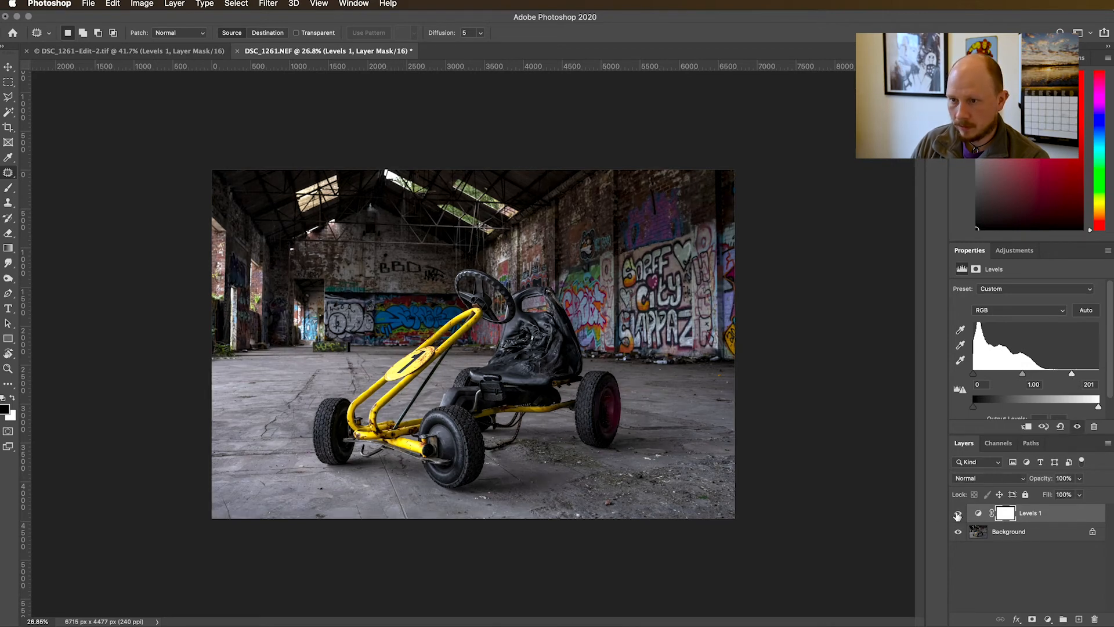
left_click(958, 513)
left_click(958, 514)
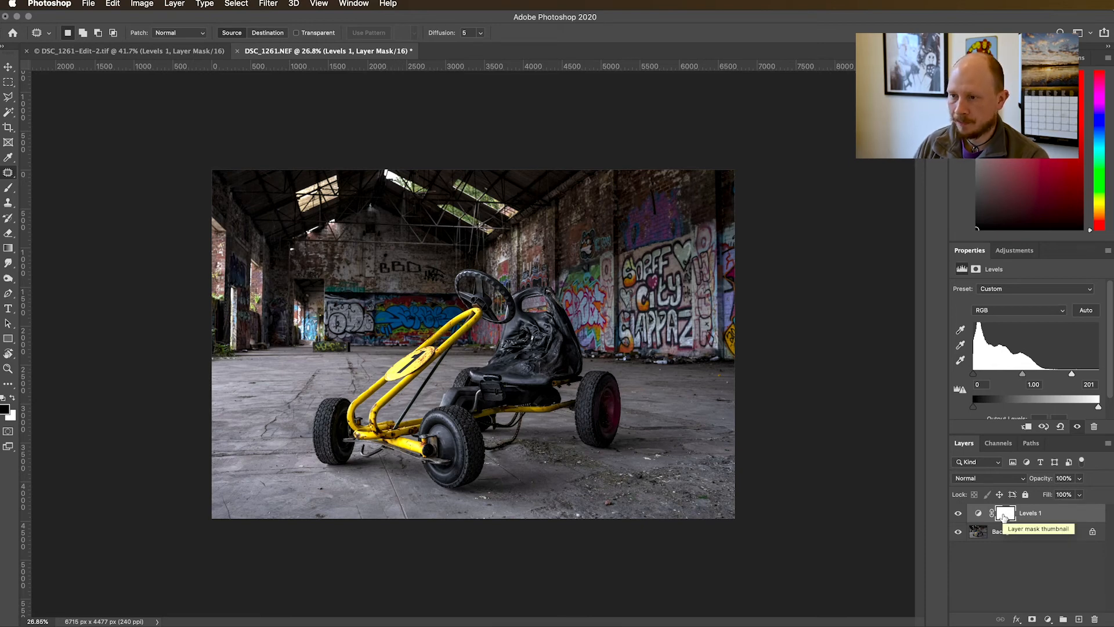
Step: Draw a large elliptical marquee selection centred on the photo, enclosing most of the go-kart and the graffiti behind it
left_click(8, 83)
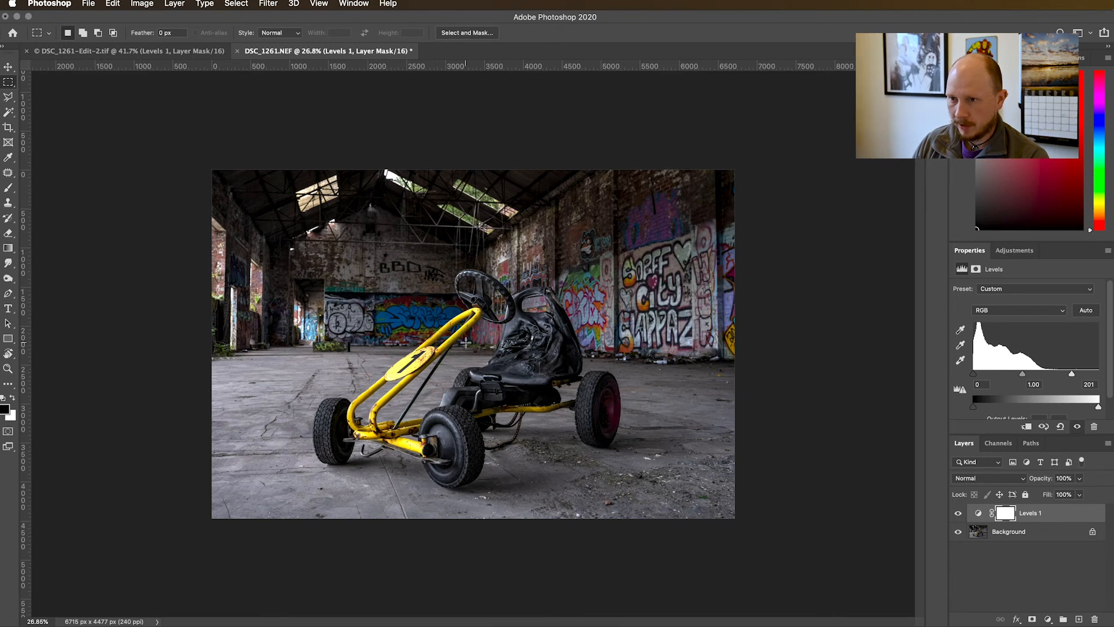
left_click(9, 82)
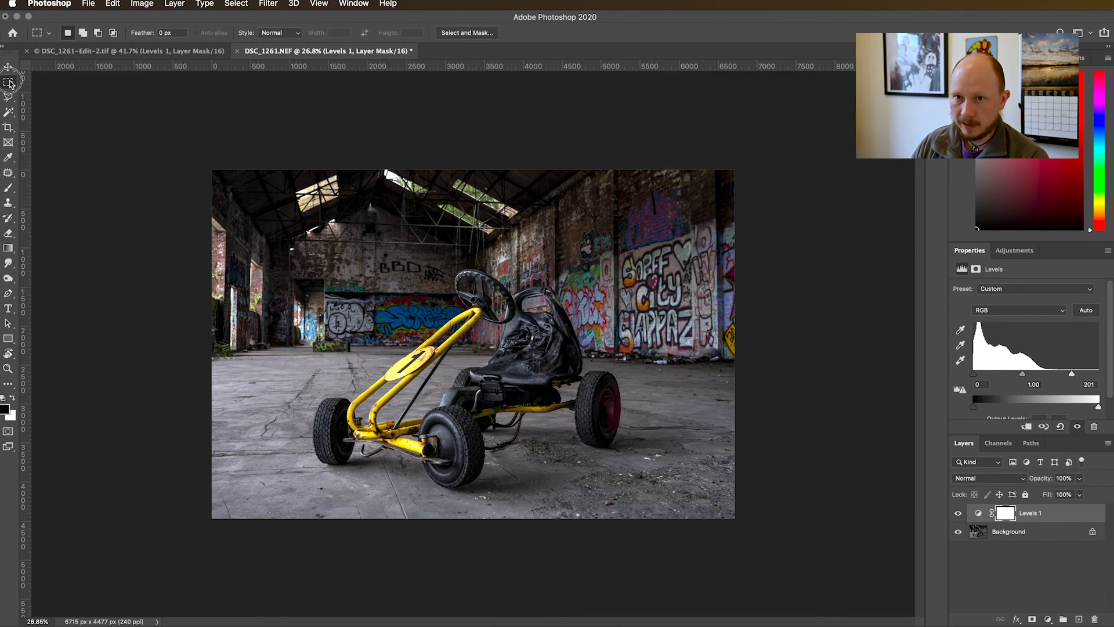
left_click(52, 92)
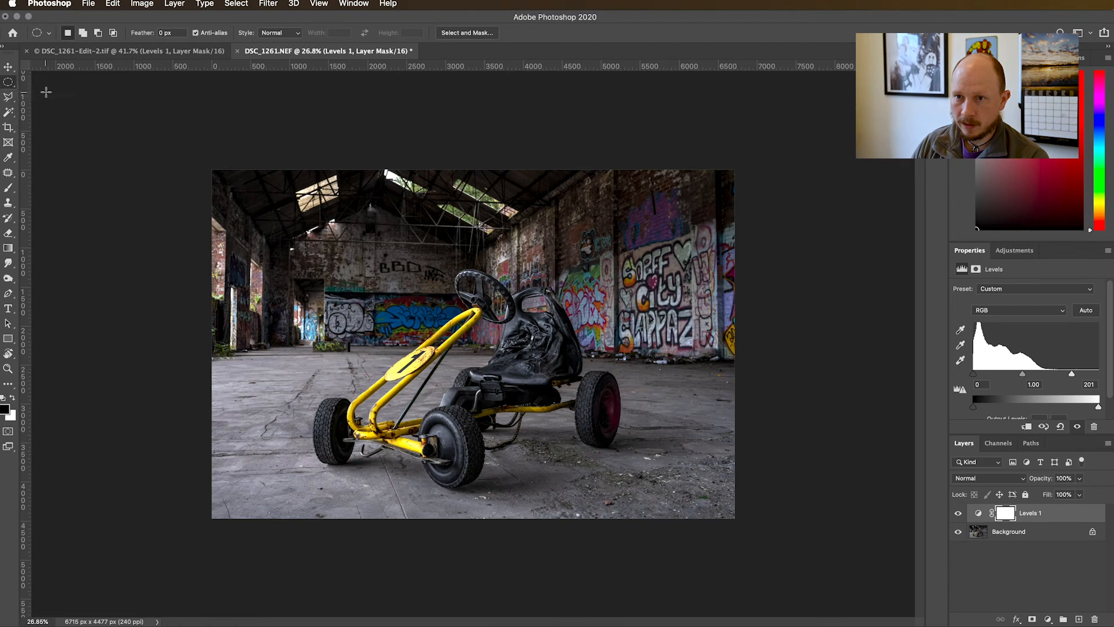
left_click_drag(473, 347, 695, 489)
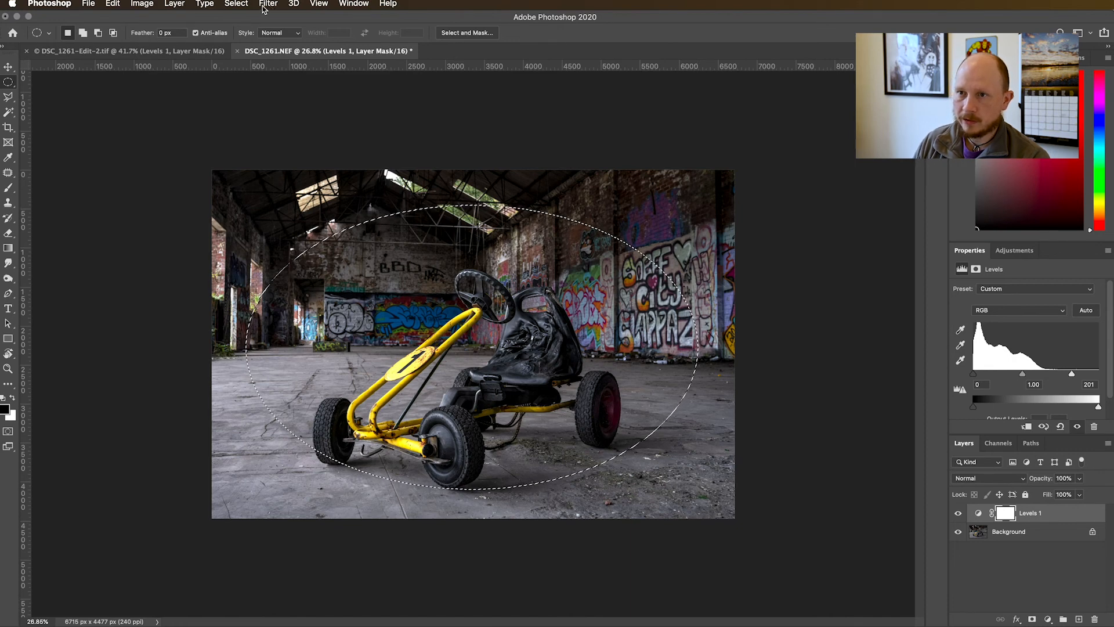
Step: Feather the elliptical selection with a radius of 250 pixels
left_click(238, 5)
mouse_move(272, 170)
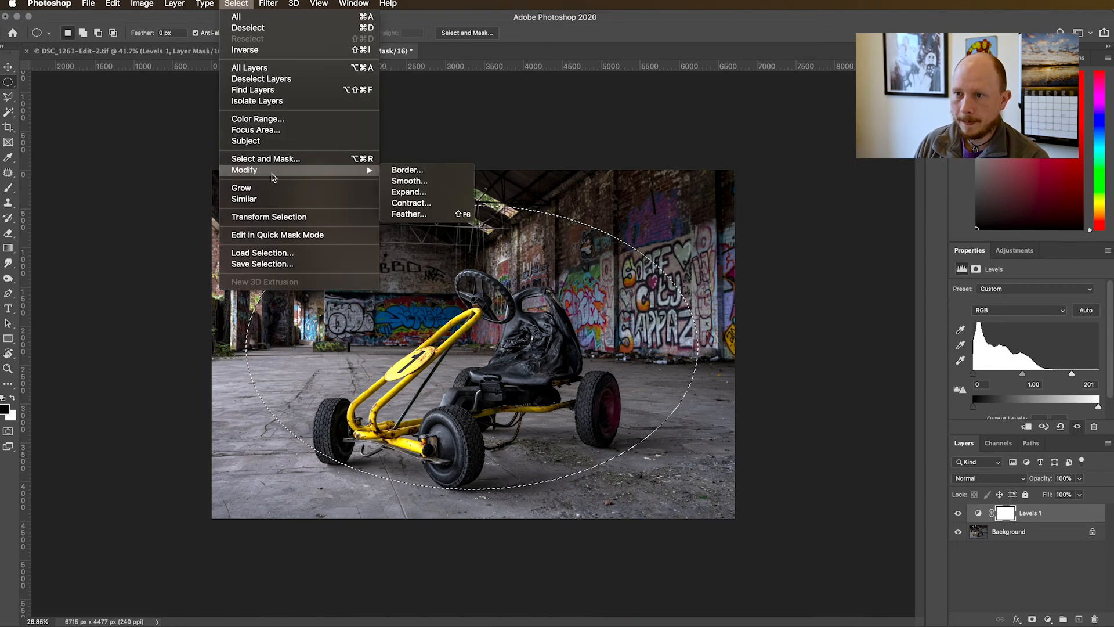
left_click(422, 215)
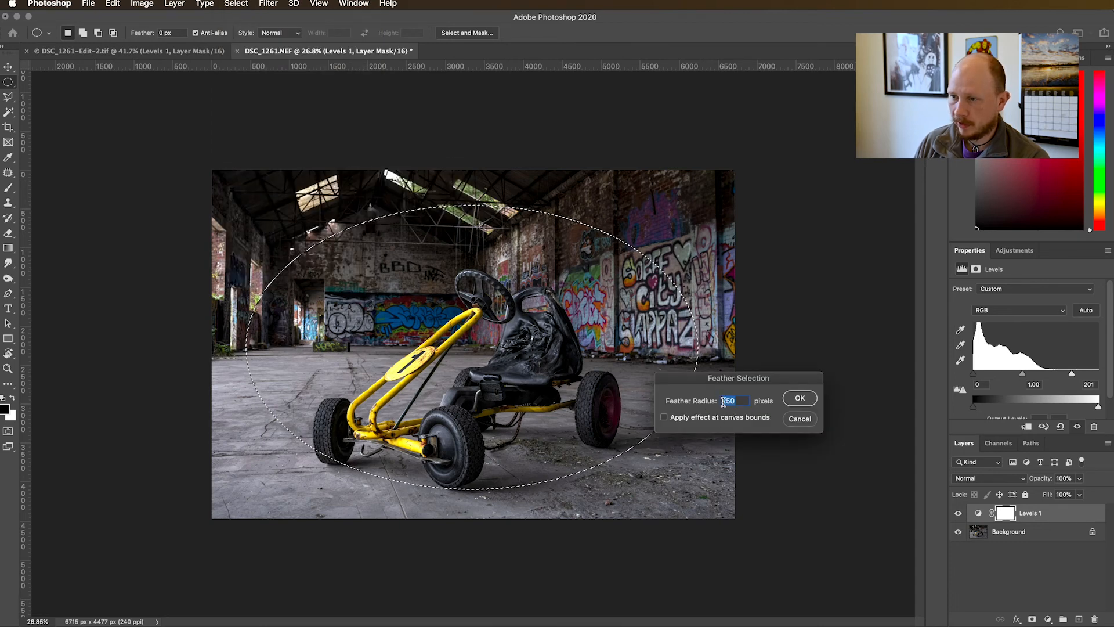
left_click(799, 399)
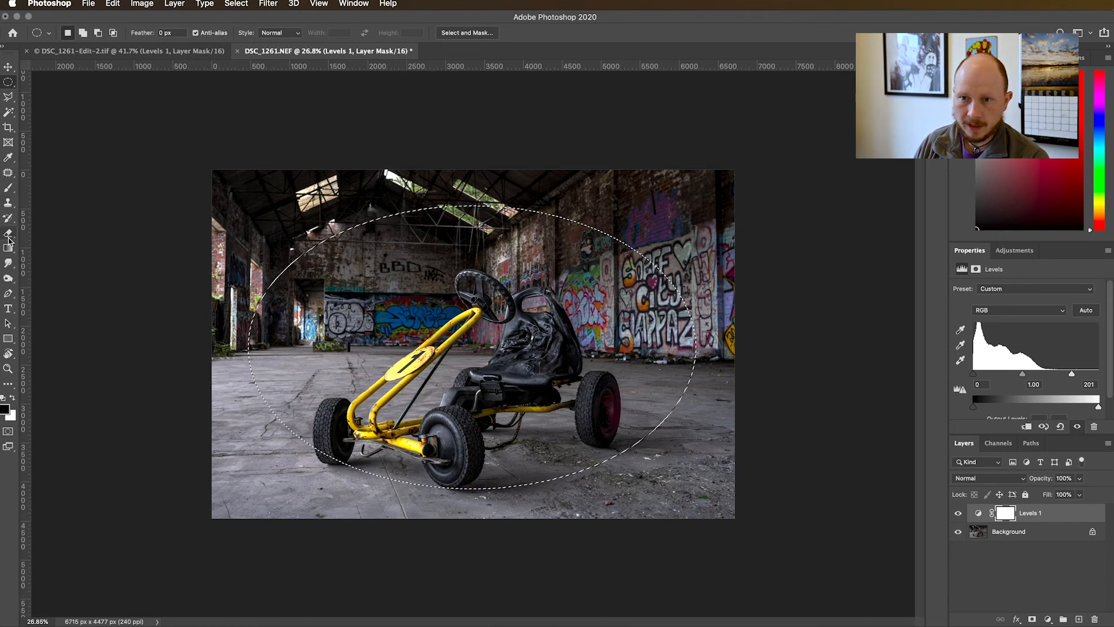
Step: Invert the selection, fill the area outside the ellipse with black on the Levels 1 mask using the Paint Bucket, and deselect
left_click_drag(8, 248, 60, 257)
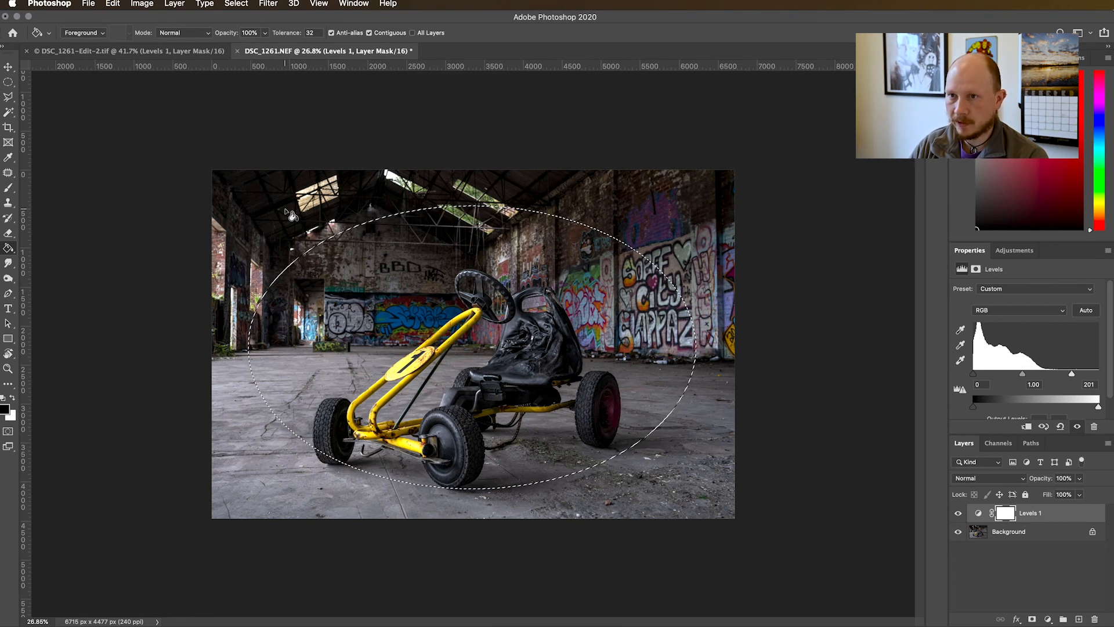
left_click(235, 5)
left_click(270, 52)
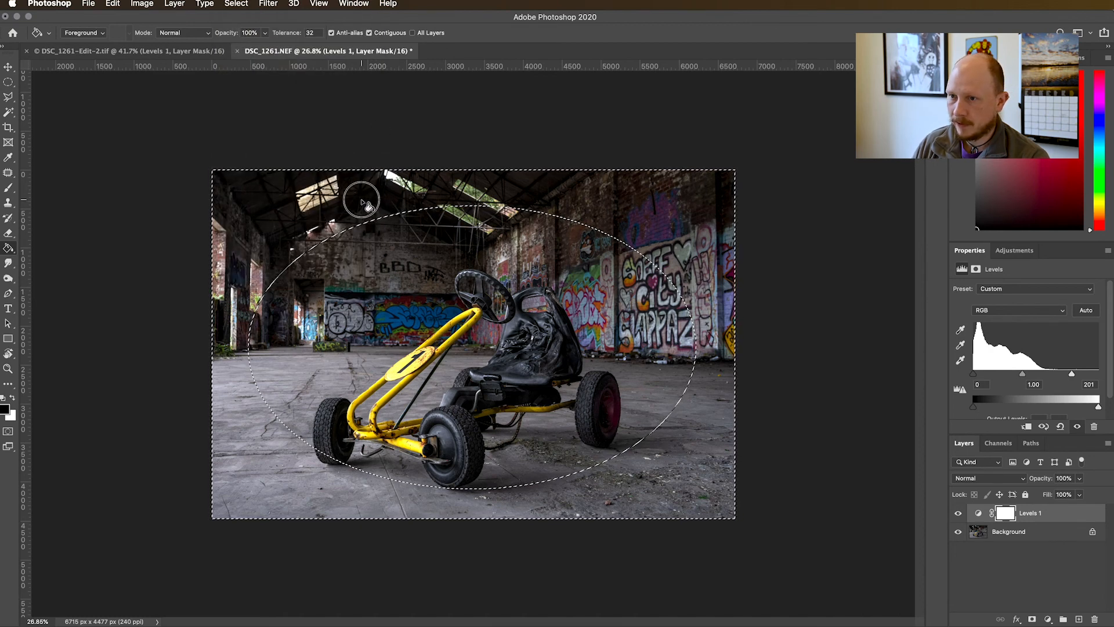
left_click(364, 200)
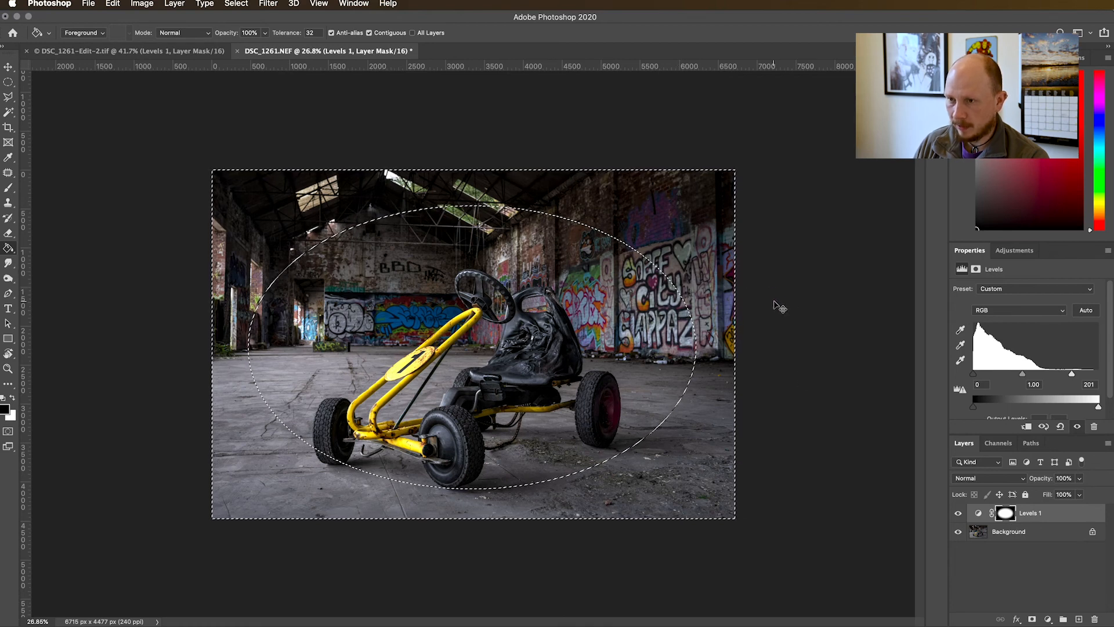
key("super+d")
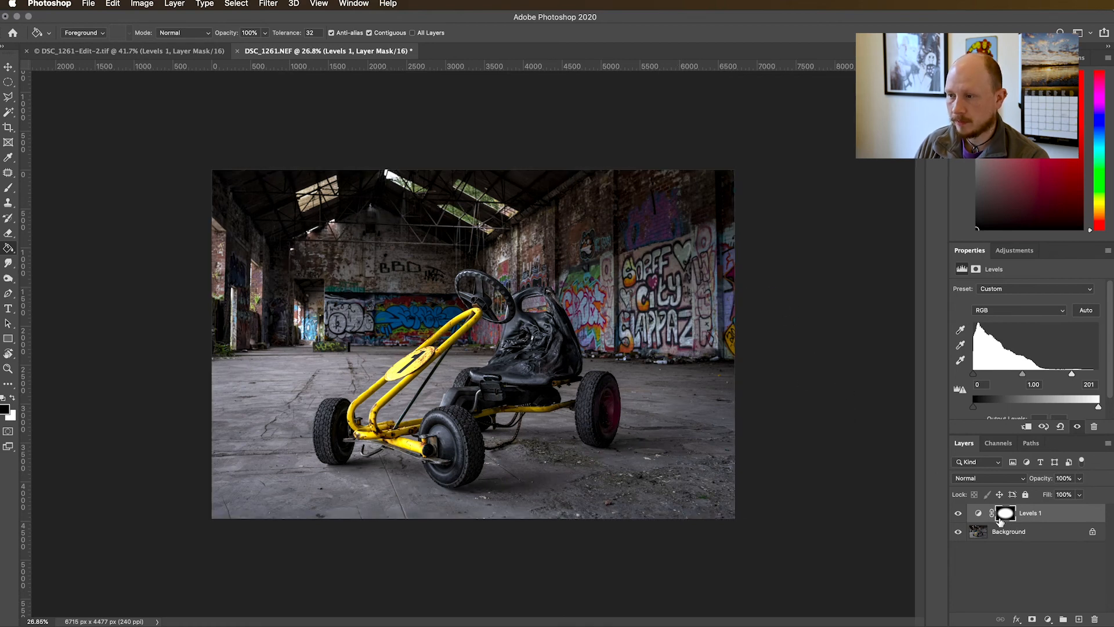
Step: Compare the photo with the masked Levels 1 layer hidden and shown, leaving the layer visible
left_click(958, 514)
left_click(959, 514)
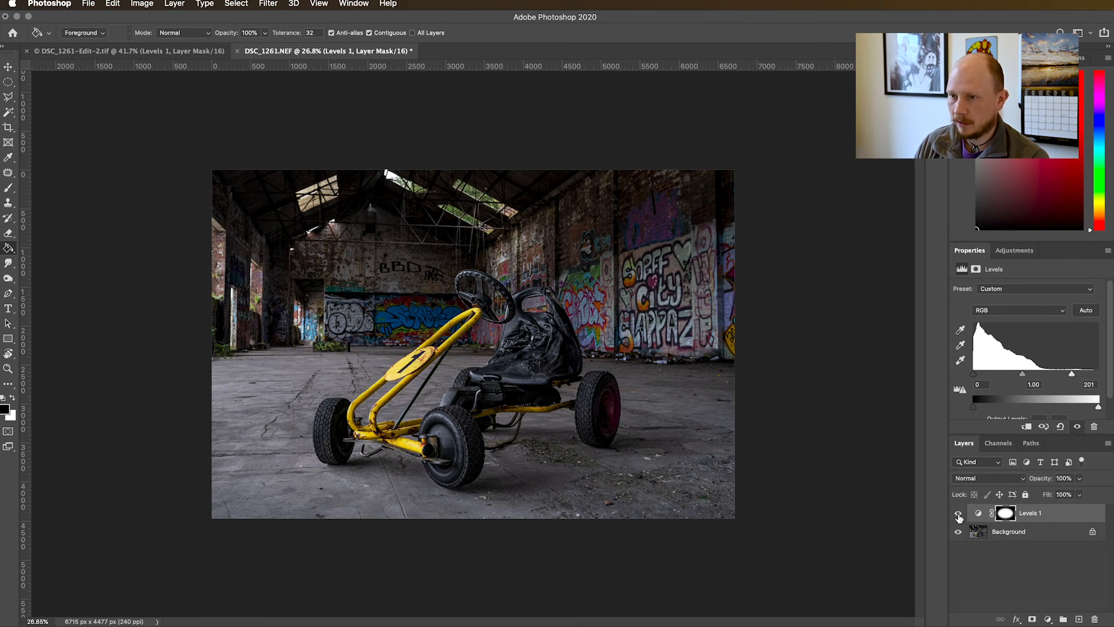
left_click(958, 514)
left_click(958, 514)
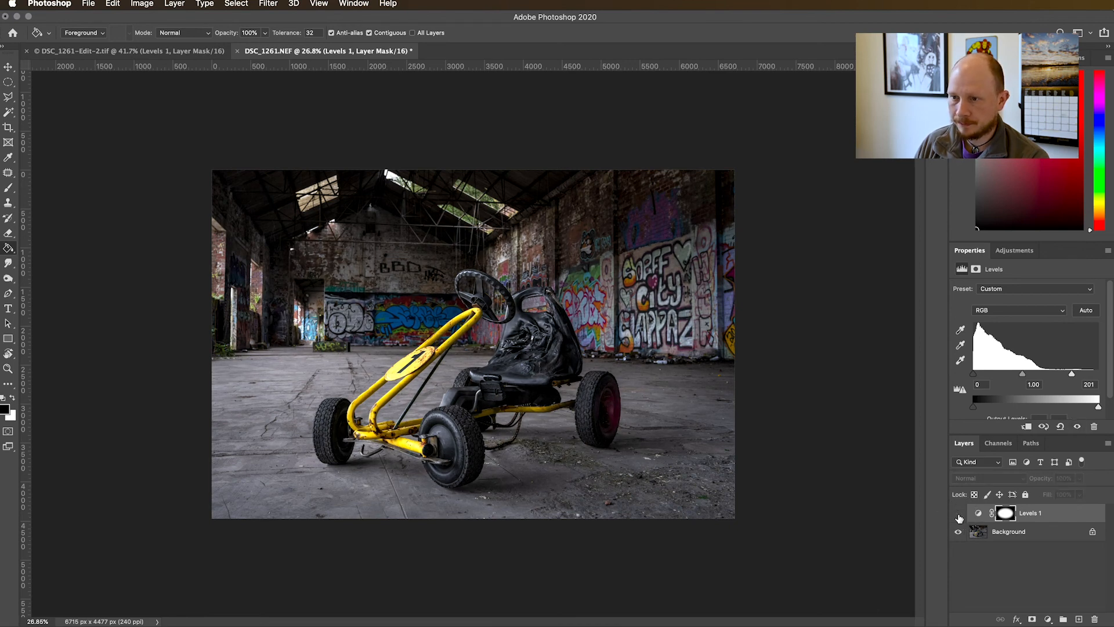
left_click(958, 515)
left_click(958, 514)
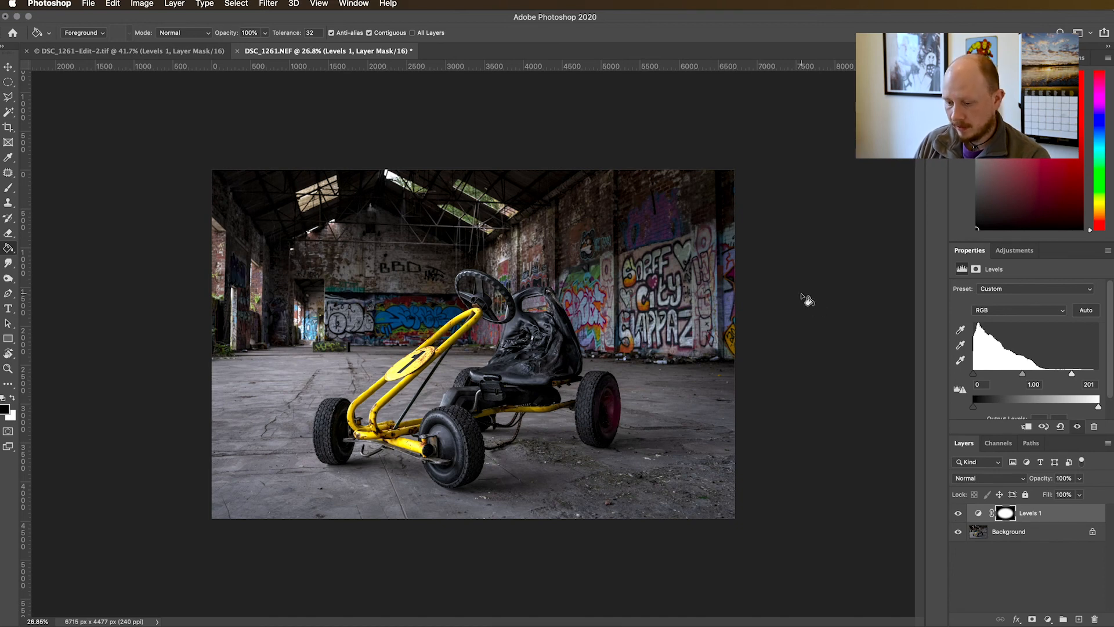
Step: Save the edited photo and switch to Lightroom Classic
key("super+s")
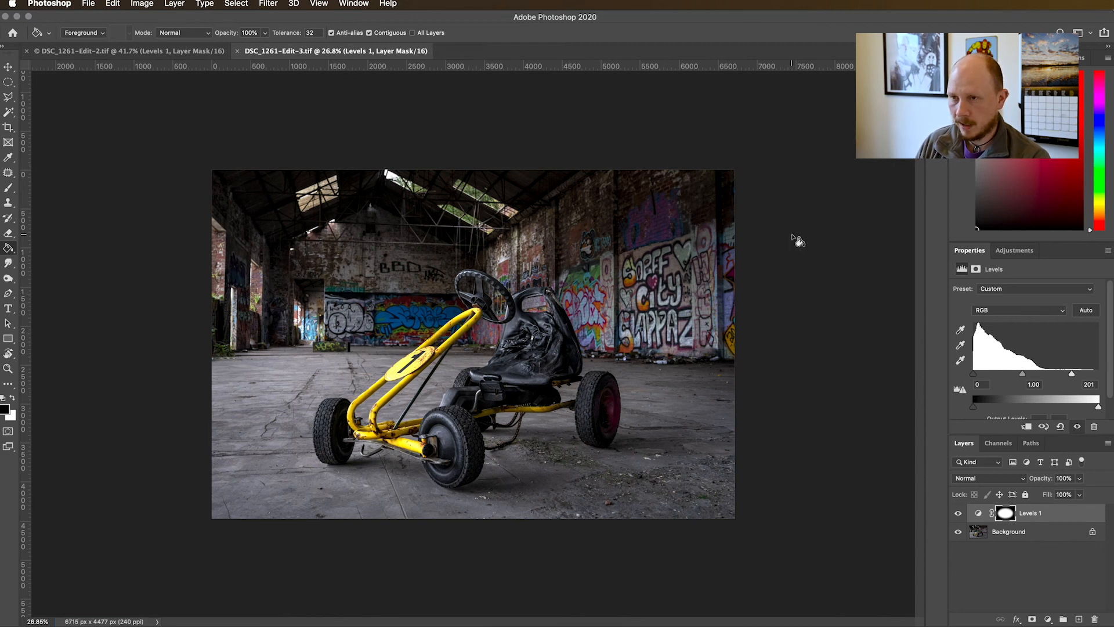
key("super+Tab")
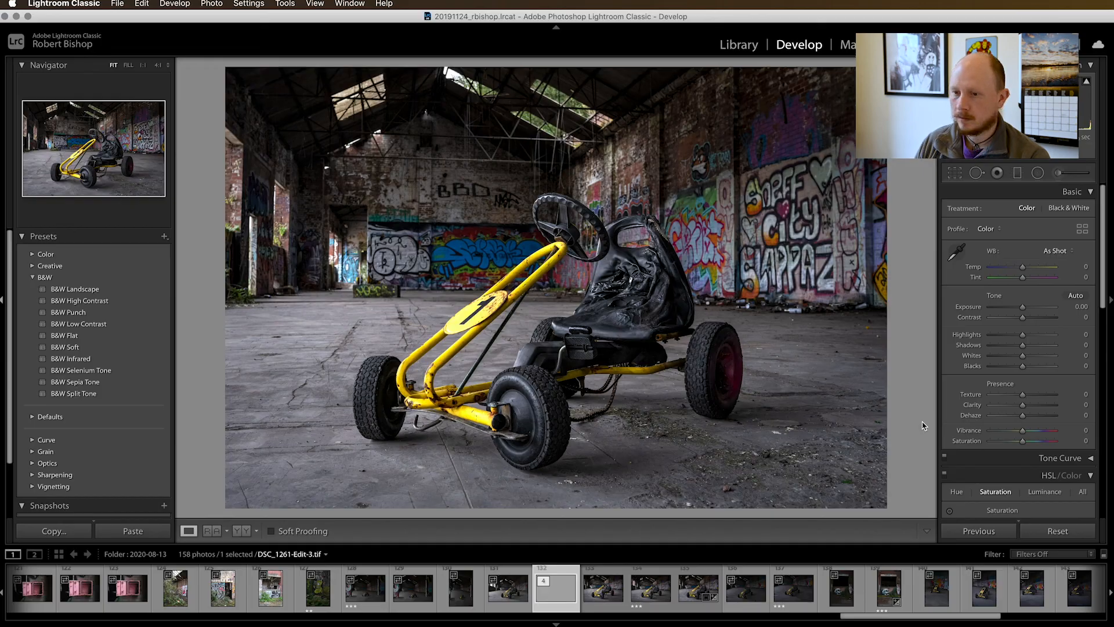